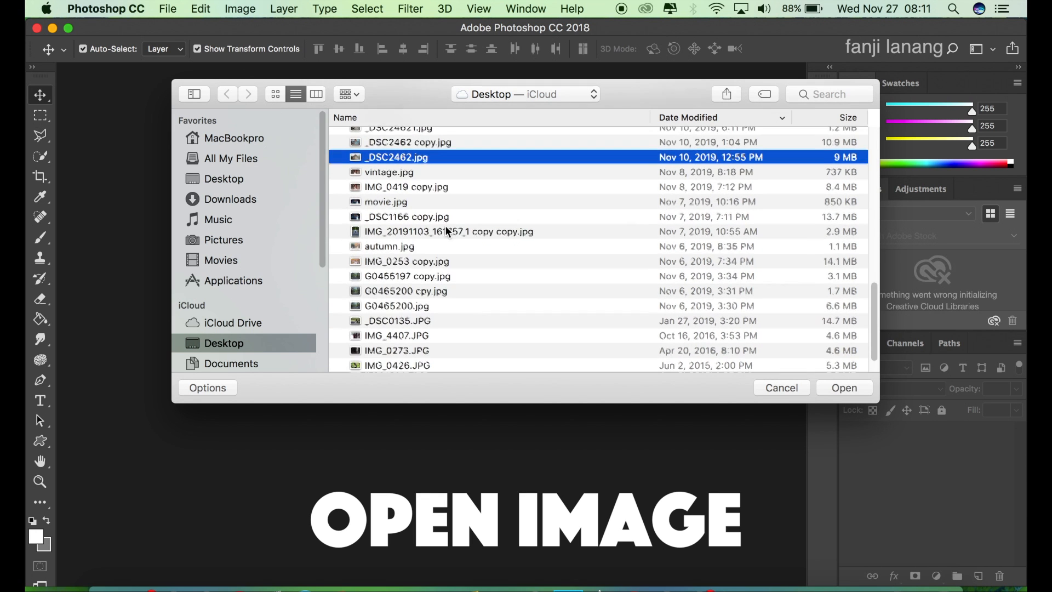
Step: Open the photo _DSC0135.JPG from the Desktop folder
{"action": "scroll", "coordinate": [424, 288], "scroll_direction": "down", "scroll_amount": 1}
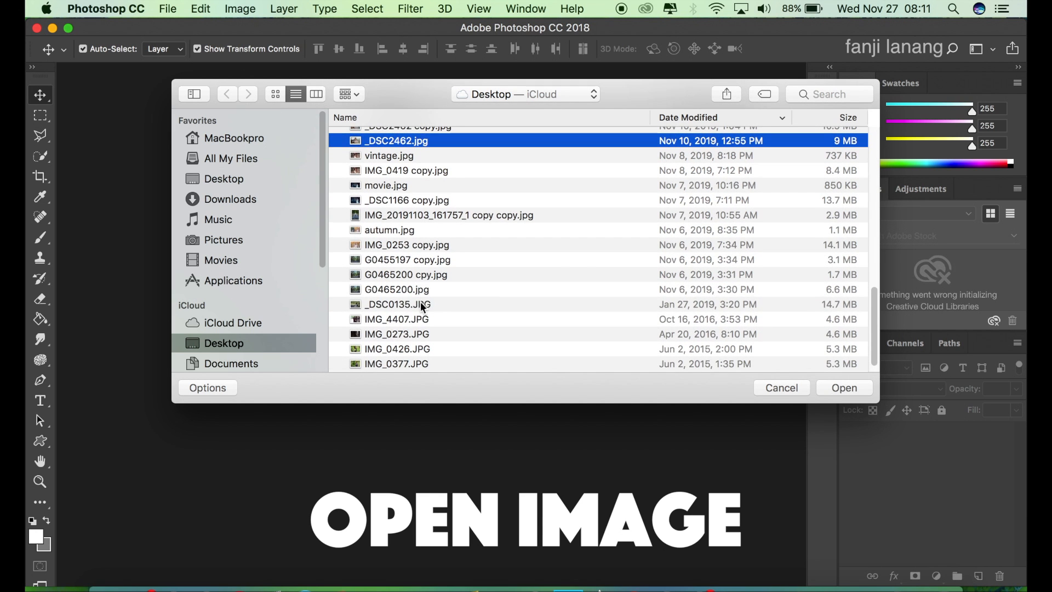
{"action": "left_click", "coordinate": [424, 306]}
{"action": "left_click", "coordinate": [835, 394]}
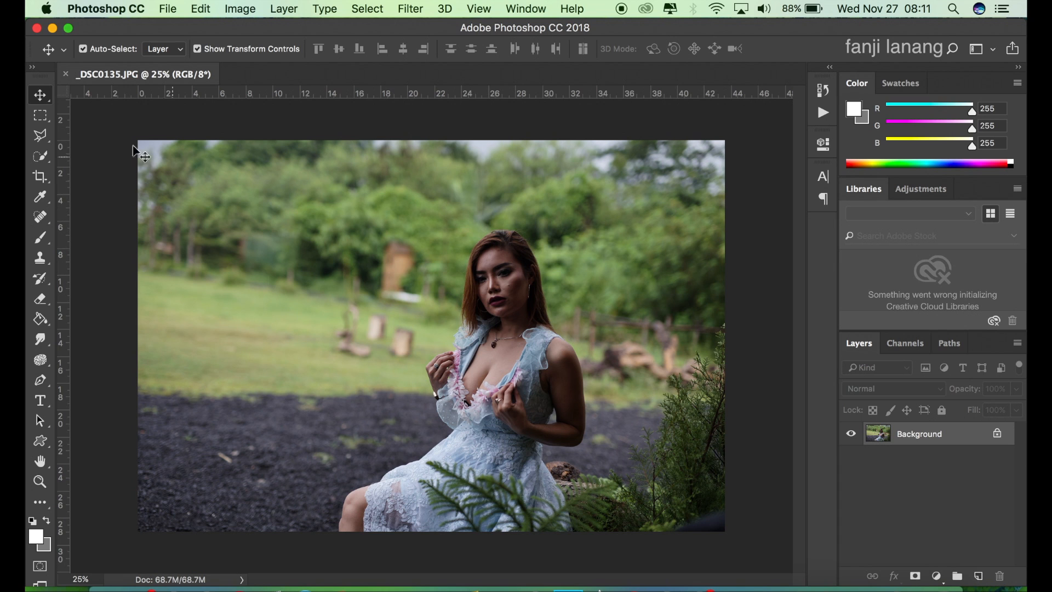
Step: Rotate the photo slightly counter-clockwise with the Crop tool and apply the crop at the original ratio
{"action": "left_click", "coordinate": [39, 177]}
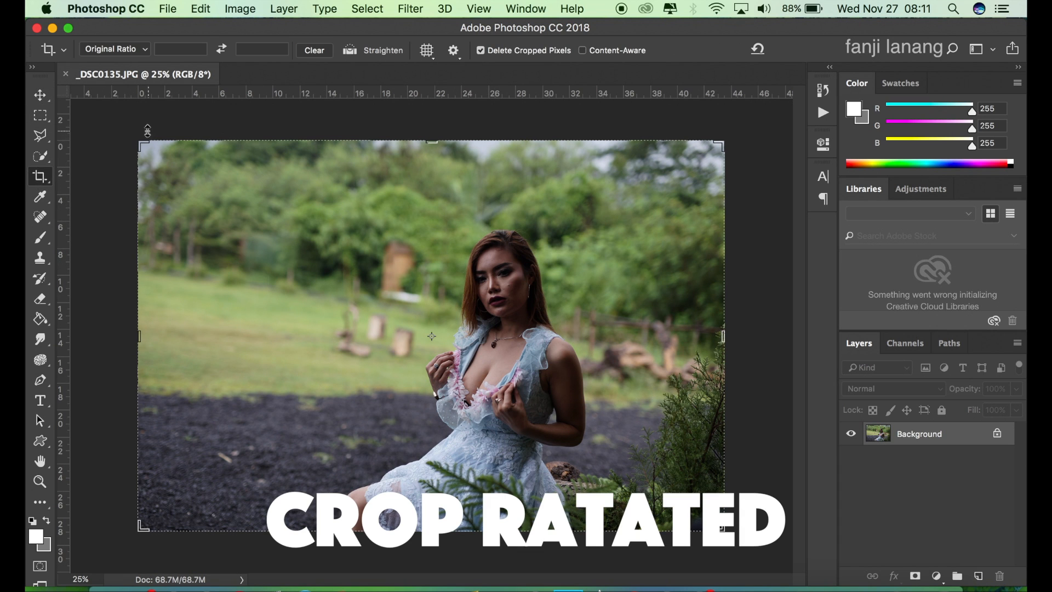
{"action": "left_click", "coordinate": [132, 49]}
{"action": "left_click", "coordinate": [132, 48]}
{"action": "left_click_drag", "start_coordinate": [130, 130], "coordinate": [112, 146]}
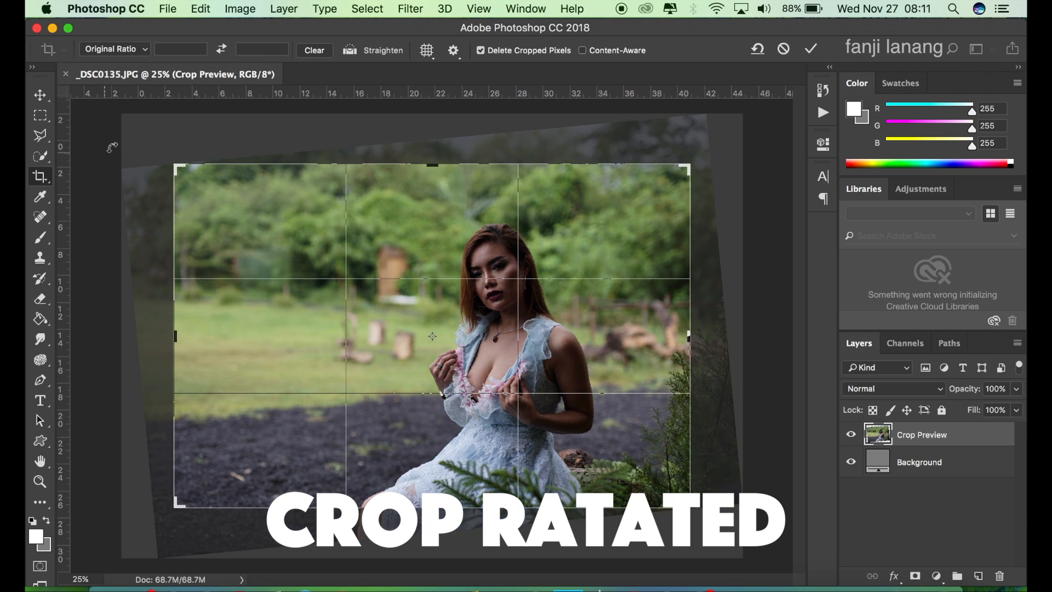
{"action": "left_click", "coordinate": [811, 50]}
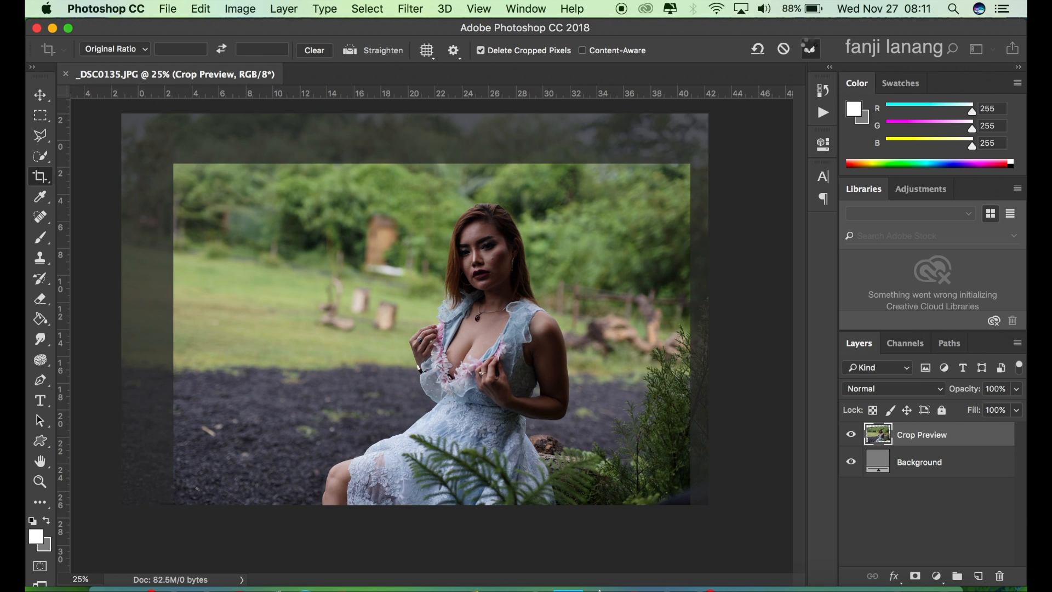
Step: Duplicate the Background layer and open the copy in the Camera Raw Filter
{"action": "left_click", "coordinate": [40, 96]}
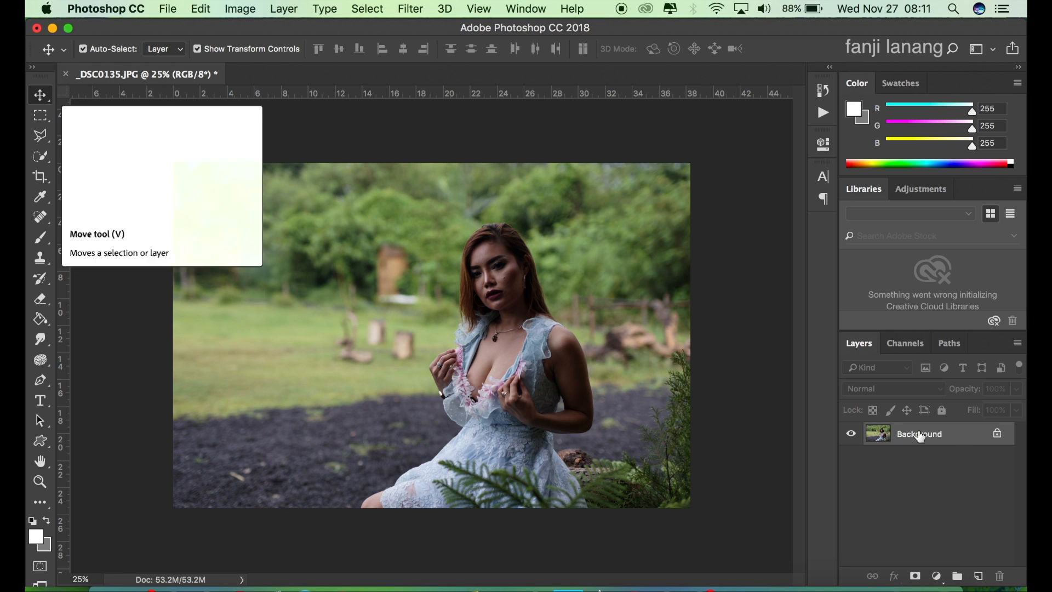
{"action": "left_click_drag", "start_coordinate": [957, 442], "coordinate": [979, 571]}
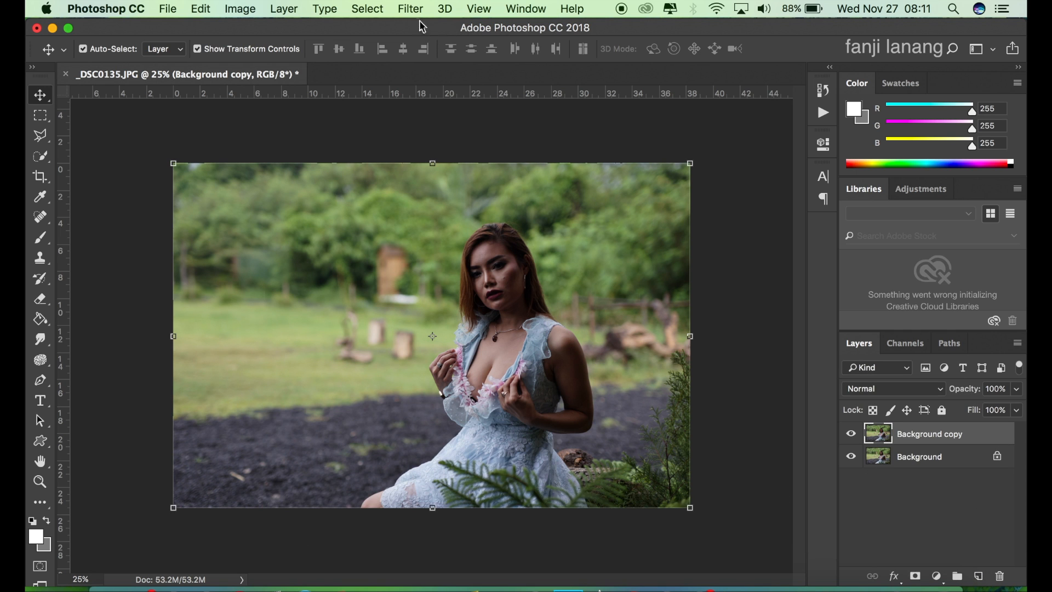
{"action": "left_click", "coordinate": [410, 8]}
{"action": "left_click", "coordinate": [437, 105]}
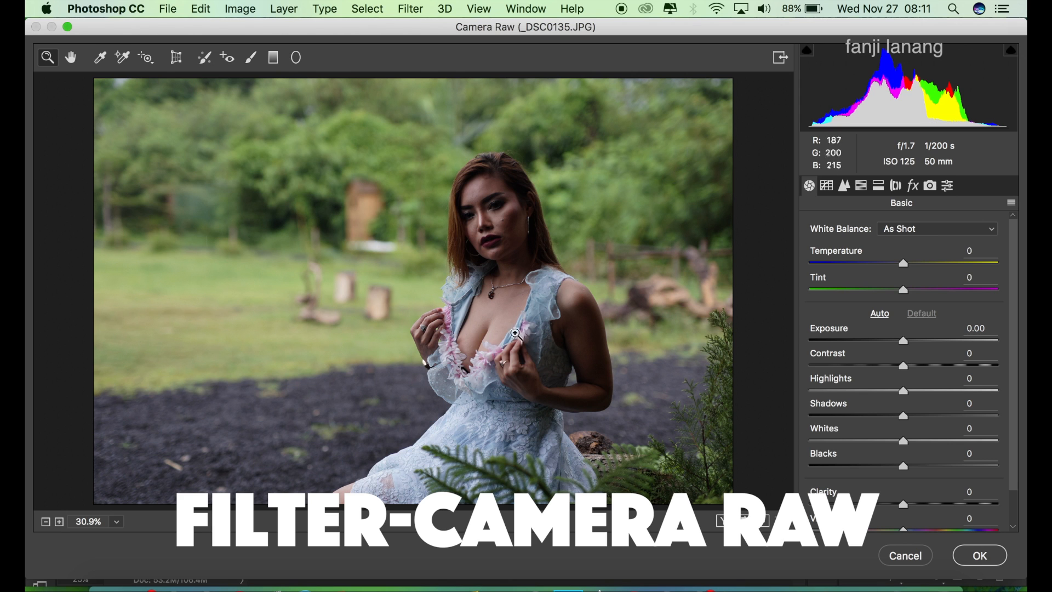
Step: Set the basic Exposure to +0.25, Contrast to +5 and Highlights to -55
{"action": "left_click", "coordinate": [913, 341]}
{"action": "left_click_drag", "start_coordinate": [912, 340], "coordinate": [910, 346]}
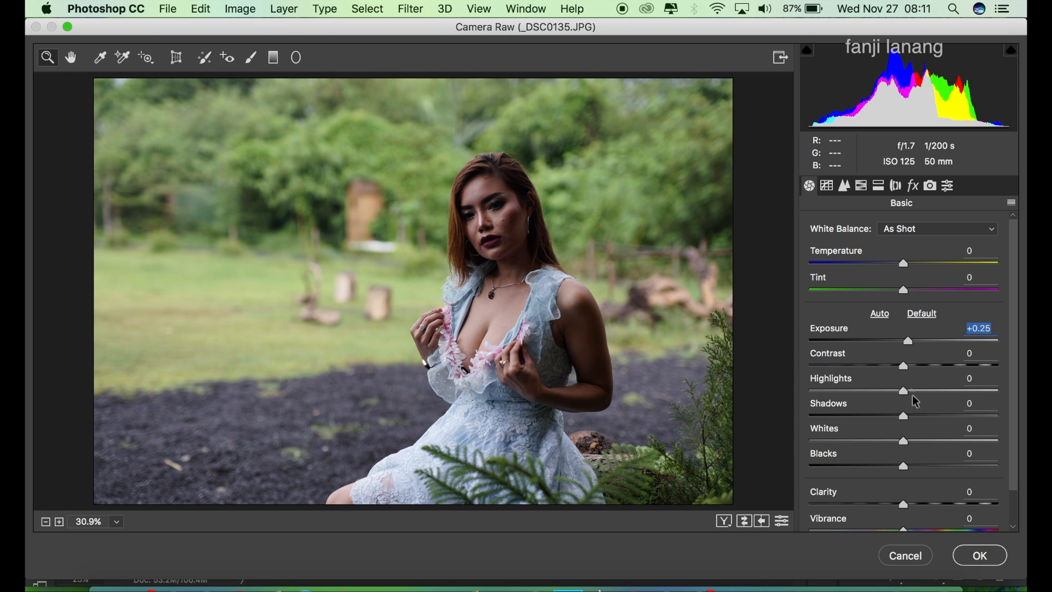
{"action": "left_click_drag", "start_coordinate": [907, 367], "coordinate": [914, 384]}
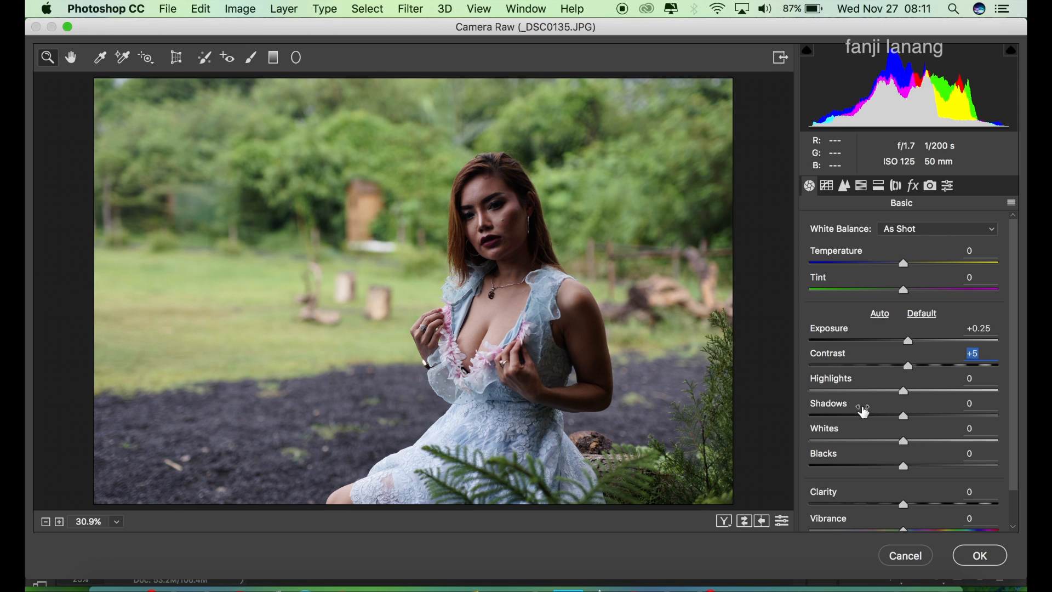
{"action": "left_click", "coordinate": [850, 391]}
{"action": "left_click_drag", "start_coordinate": [851, 397], "coordinate": [855, 400]}
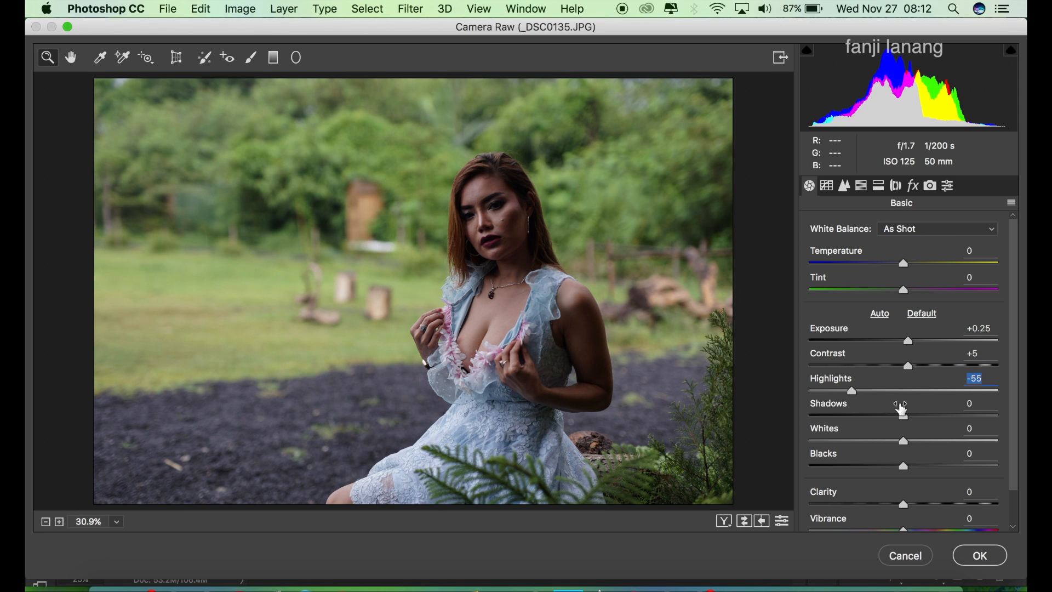
Step: Set Shadows to +100, Blacks to -15, Clarity to -20, Vibrance to +10 and Saturation to -10
{"action": "left_click_drag", "start_coordinate": [928, 420], "coordinate": [1024, 430]}
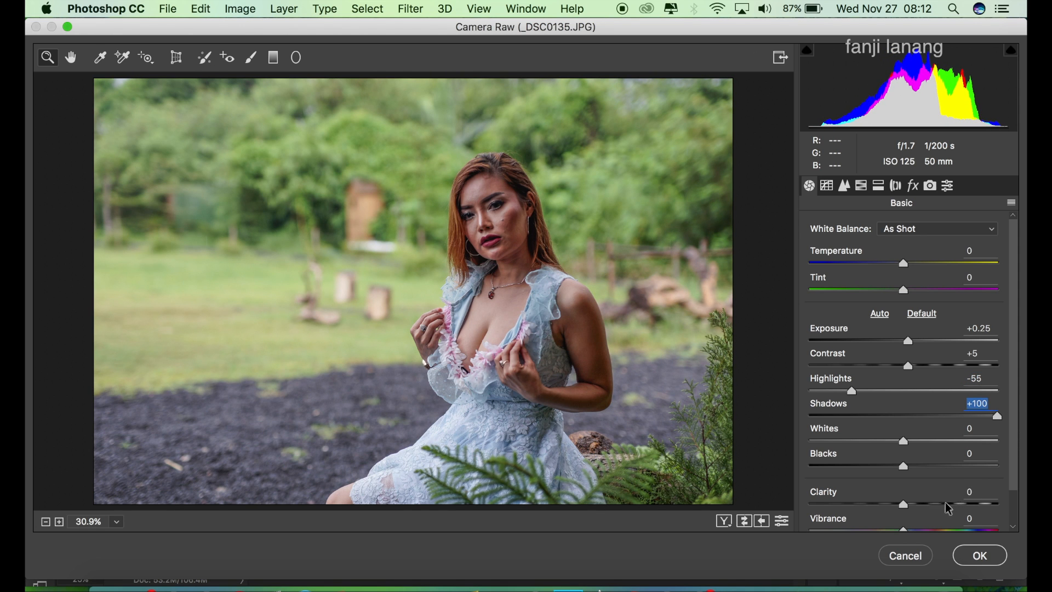
{"action": "left_click_drag", "start_coordinate": [899, 472], "coordinate": [893, 478]}
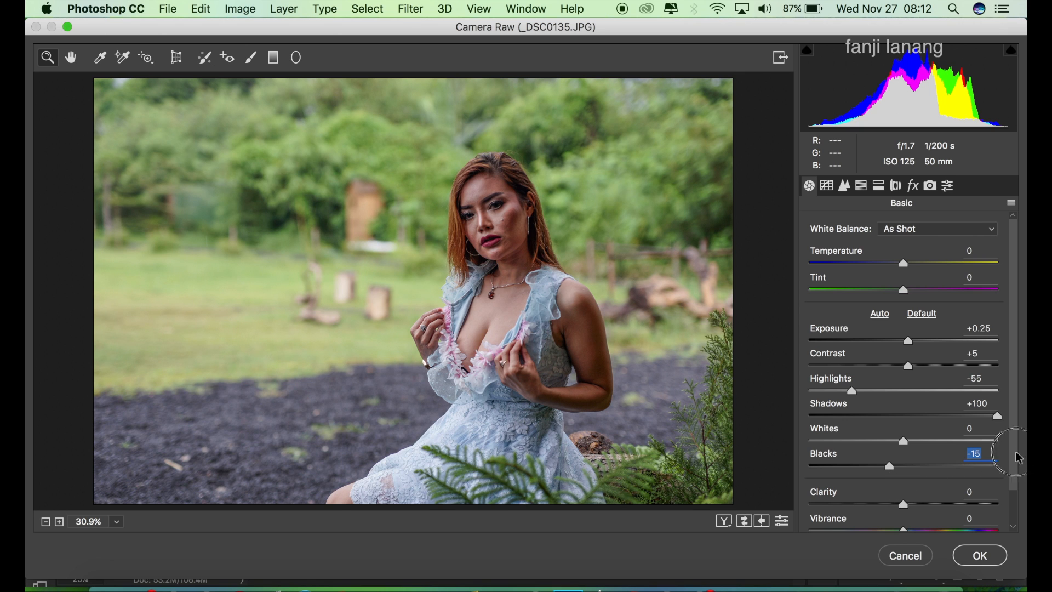
{"action": "scroll", "coordinate": [1023, 460], "scroll_direction": "down", "scroll_amount": 3}
{"action": "left_click_drag", "start_coordinate": [899, 470], "coordinate": [894, 525]}
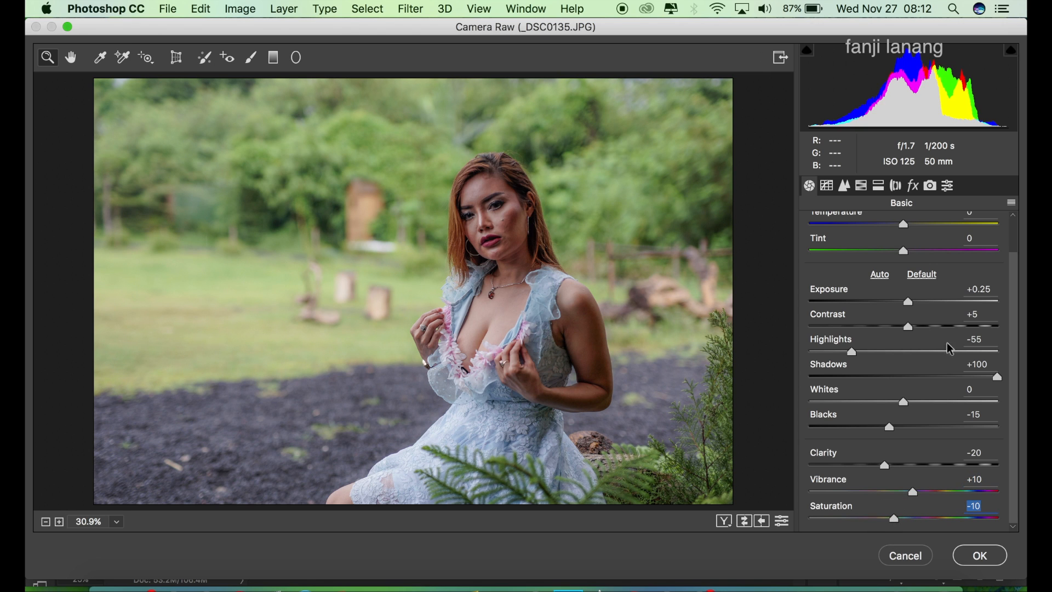
Step: Shape the RGB point tone curve into a gentle S and raise its black point to output 26
{"action": "left_click", "coordinate": [828, 186]}
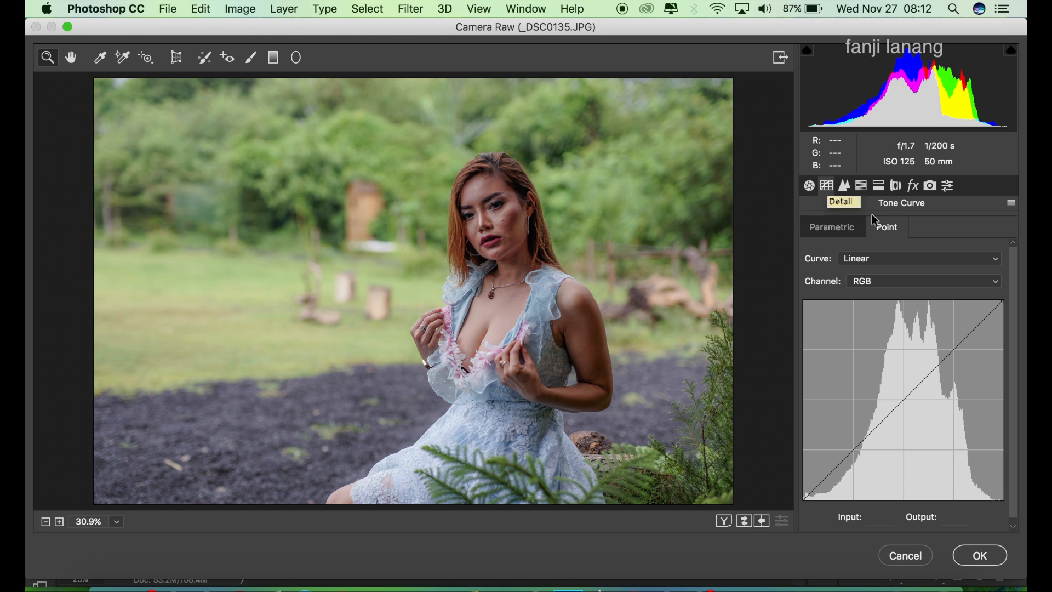
{"action": "left_click_drag", "start_coordinate": [854, 452], "coordinate": [855, 456]}
{"action": "left_click_drag", "start_coordinate": [957, 353], "coordinate": [958, 344]}
{"action": "mouse_move", "coordinate": [804, 499]}
{"action": "left_mouse_down"}
{"action": "mouse_move", "coordinate": [795, 475]}
{"action": "mouse_move", "coordinate": [793, 485]}
{"action": "left_mouse_up"}
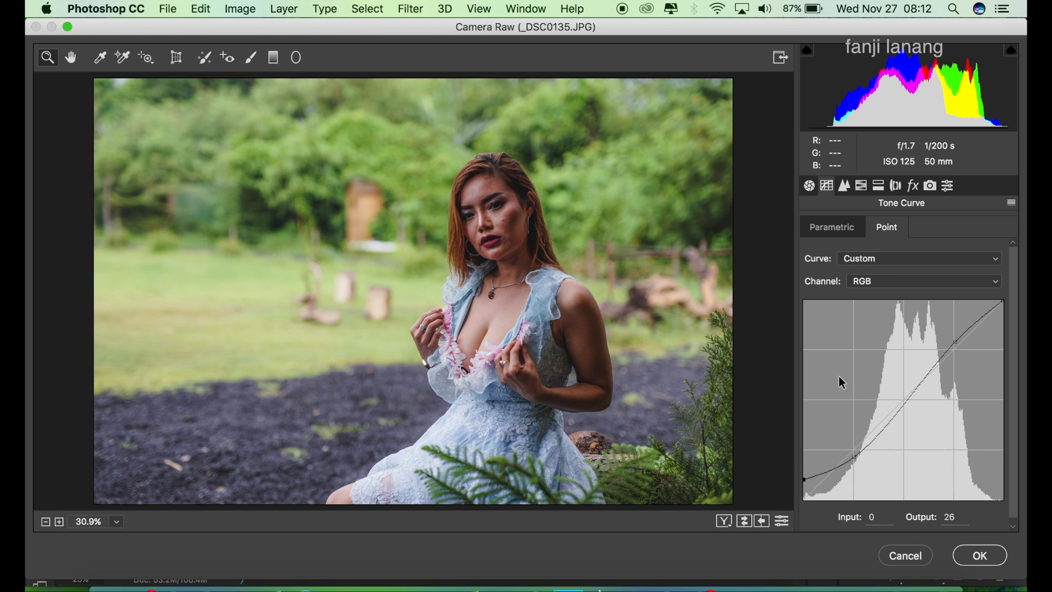
Step: Set the HSL hues to Reds +10, Oranges +15, Greens +33 and Aquas -35
{"action": "left_click", "coordinate": [844, 185]}
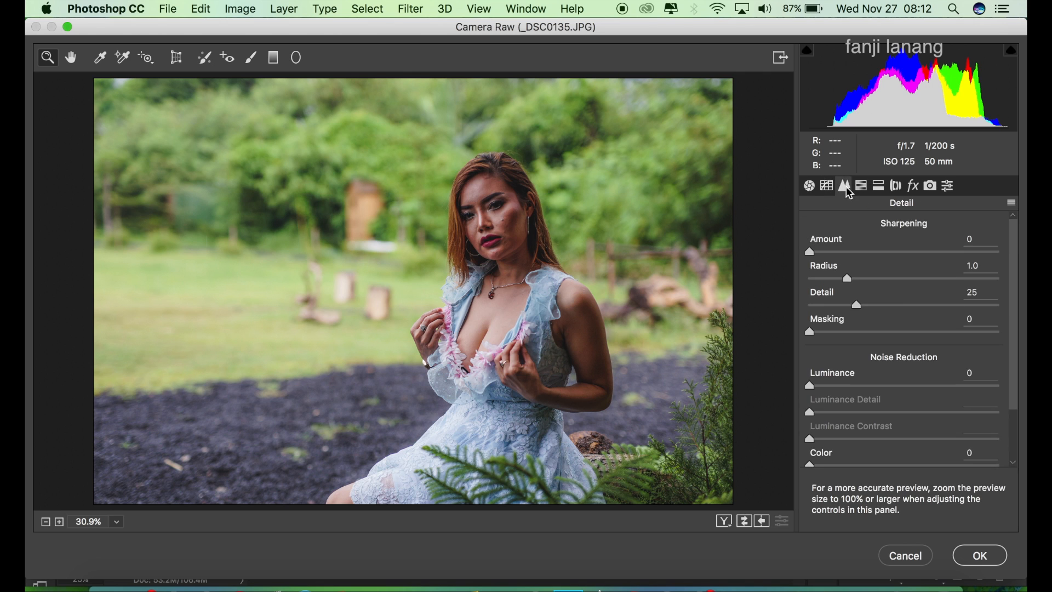
{"action": "left_click", "coordinate": [862, 186]}
{"action": "left_click", "coordinate": [820, 253]}
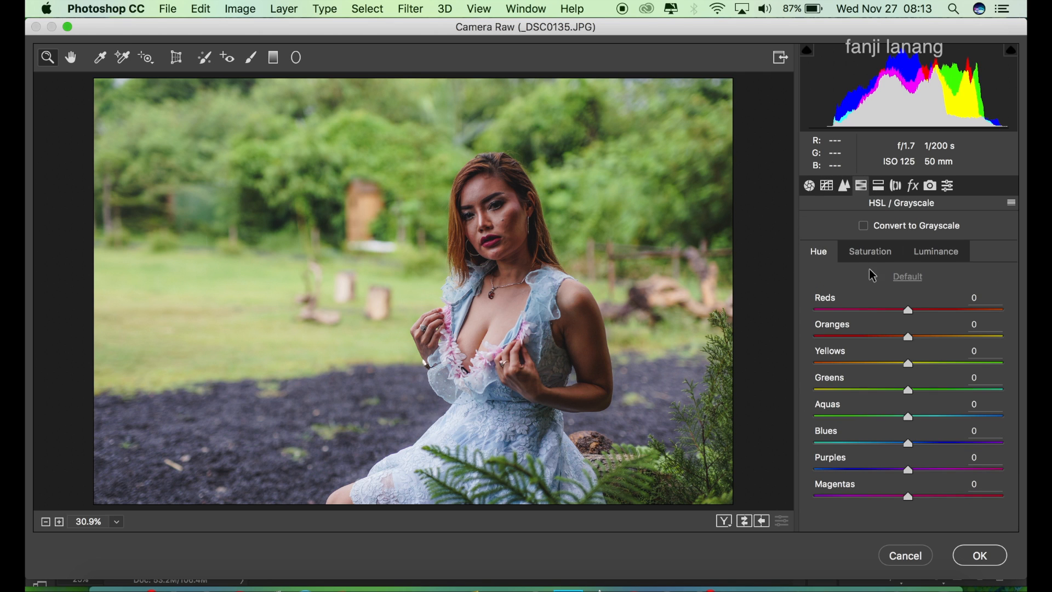
{"action": "left_click_drag", "start_coordinate": [907, 312], "coordinate": [926, 346]}
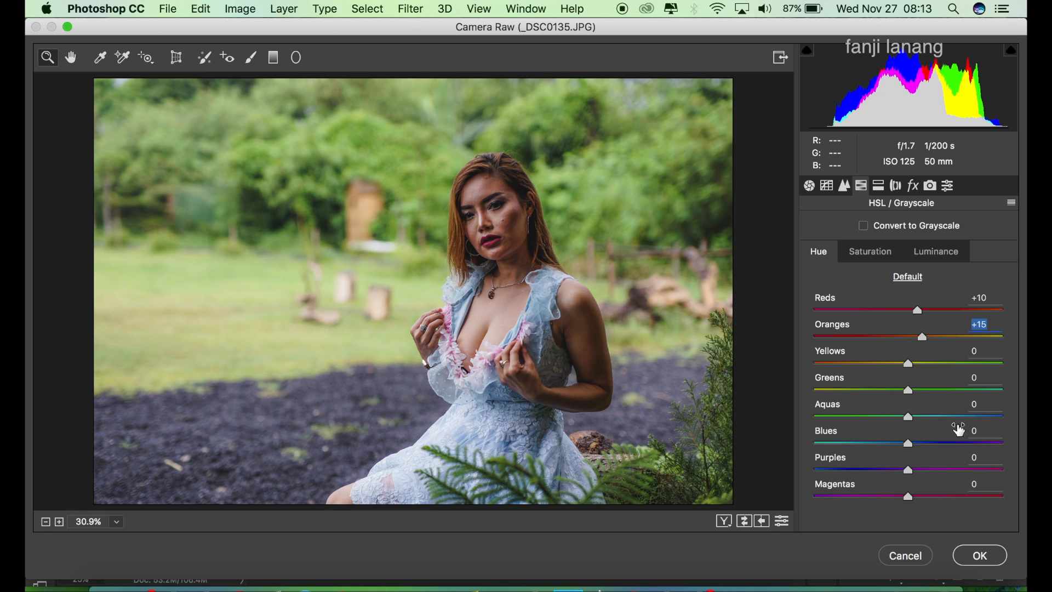
{"action": "left_click", "coordinate": [926, 391]}
{"action": "left_click_drag", "start_coordinate": [926, 392], "coordinate": [939, 391]}
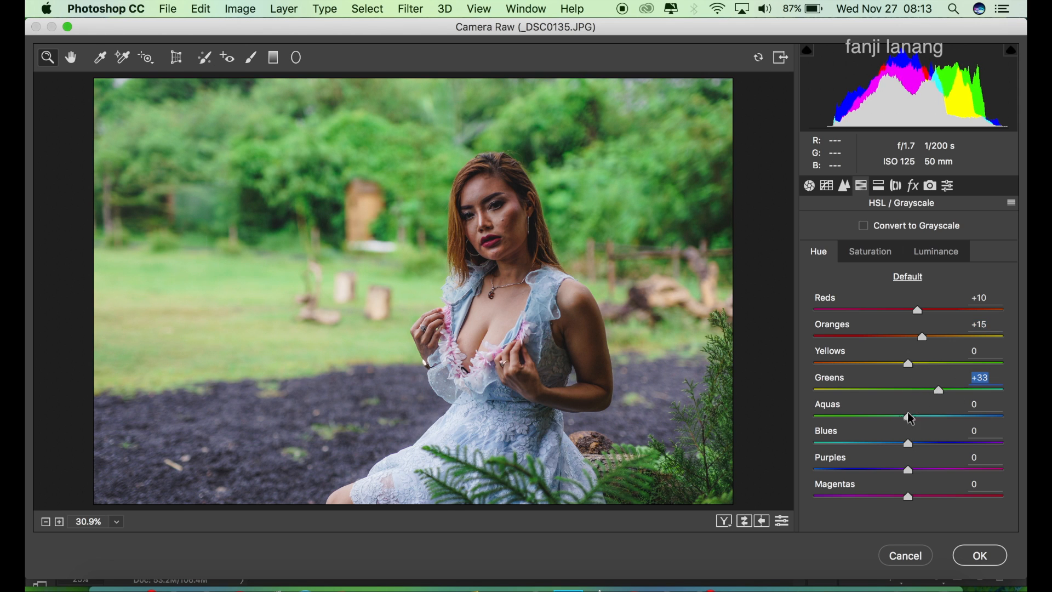
{"action": "left_click", "coordinate": [886, 417]}
{"action": "left_click_drag", "start_coordinate": [888, 423], "coordinate": [878, 431]}
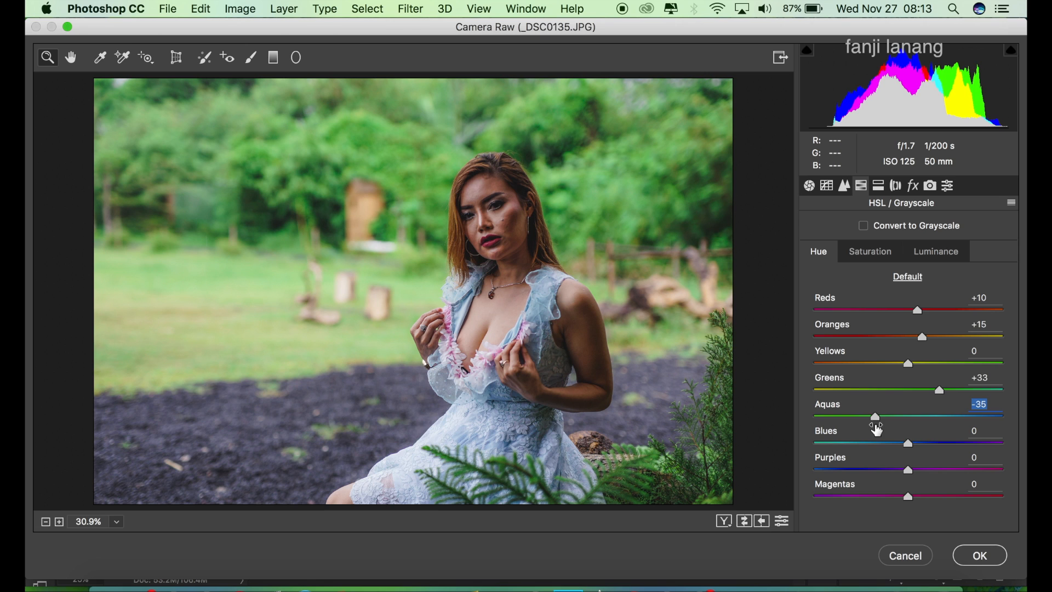
Step: Set the HSL saturation to Oranges -10, Yellows -30, Greens -72 and Aquas +35
{"action": "left_click", "coordinate": [874, 254]}
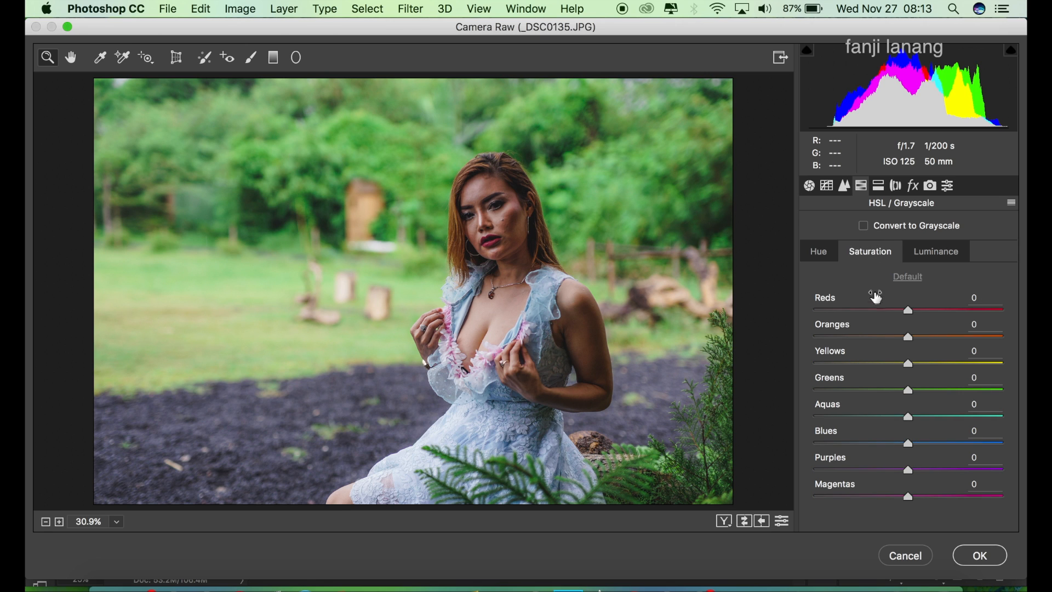
{"action": "left_click_drag", "start_coordinate": [909, 338], "coordinate": [882, 376]}
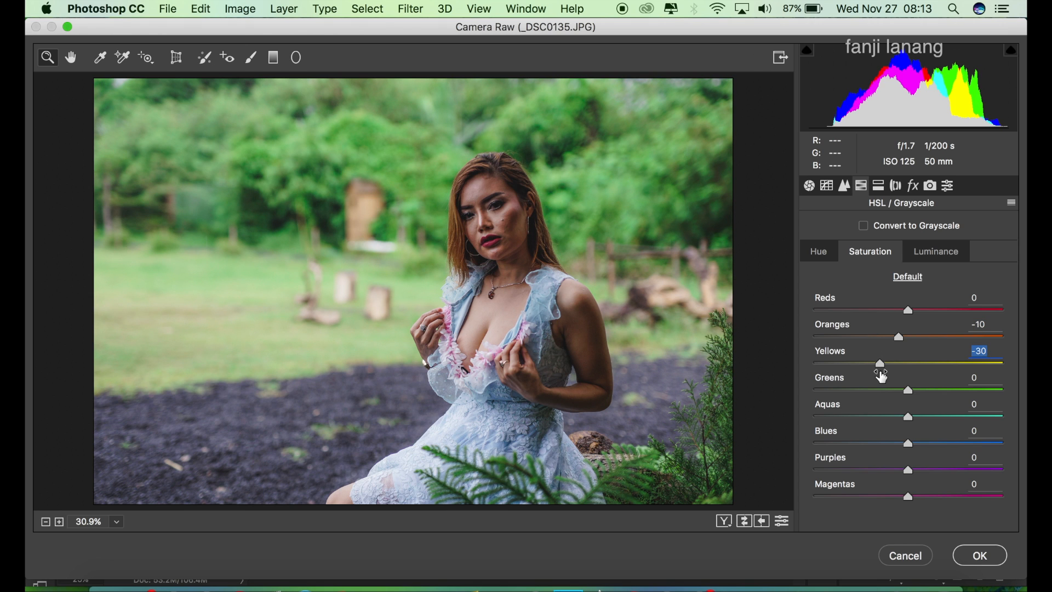
{"action": "left_click_drag", "start_coordinate": [871, 392], "coordinate": [844, 402]}
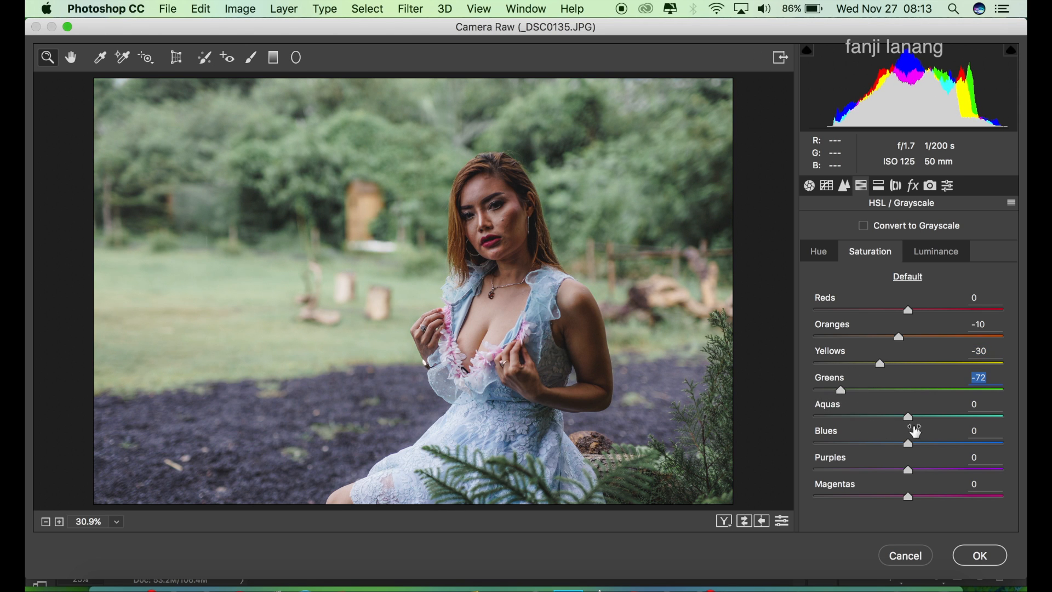
{"action": "left_click_drag", "start_coordinate": [939, 419], "coordinate": [943, 420]}
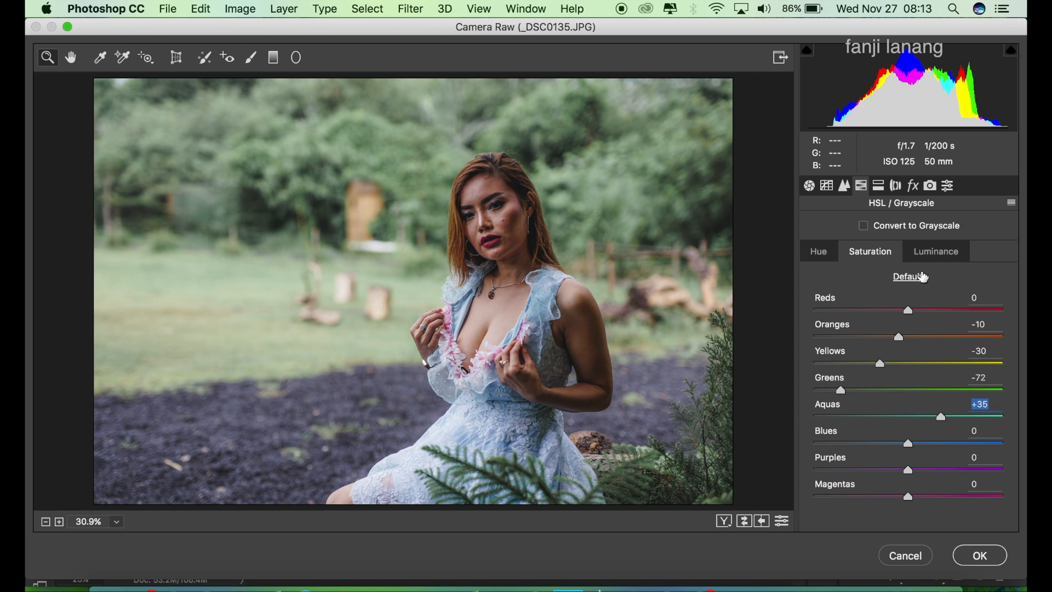
Step: Set the HSL luminance to Oranges +20, Yellows -24, Greens -41 and Aquas -16
{"action": "left_click", "coordinate": [930, 255]}
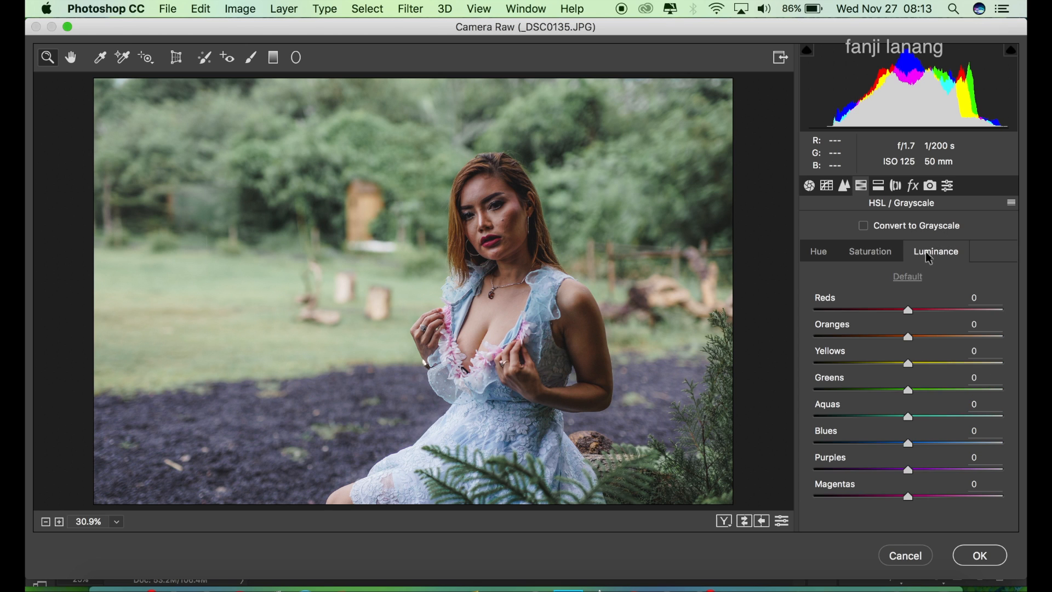
{"action": "left_click", "coordinate": [926, 336]}
{"action": "left_click_drag", "start_coordinate": [927, 340], "coordinate": [931, 344]}
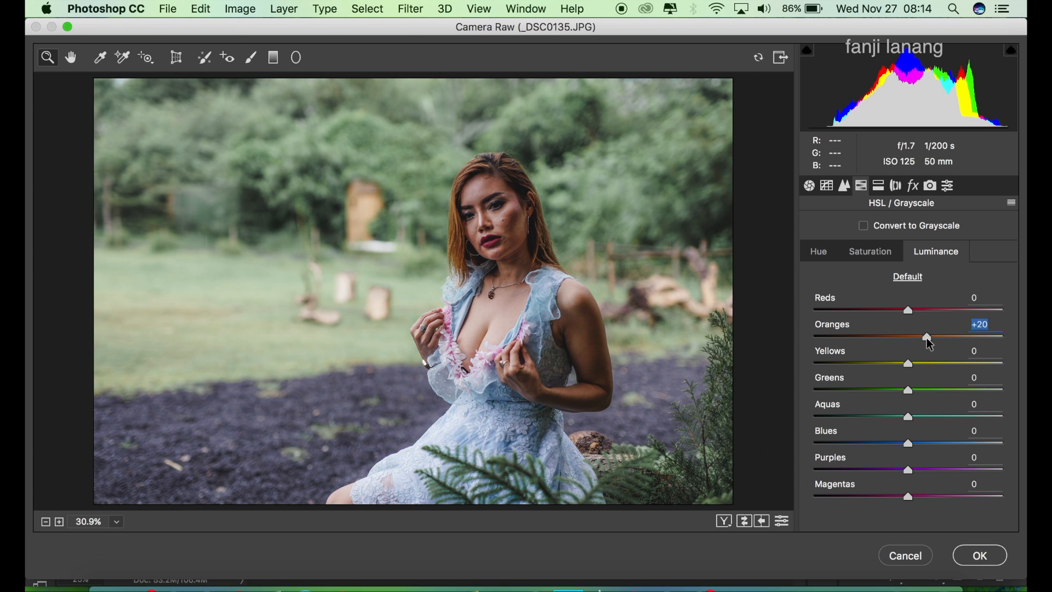
{"action": "left_click_drag", "start_coordinate": [888, 363], "coordinate": [874, 402]}
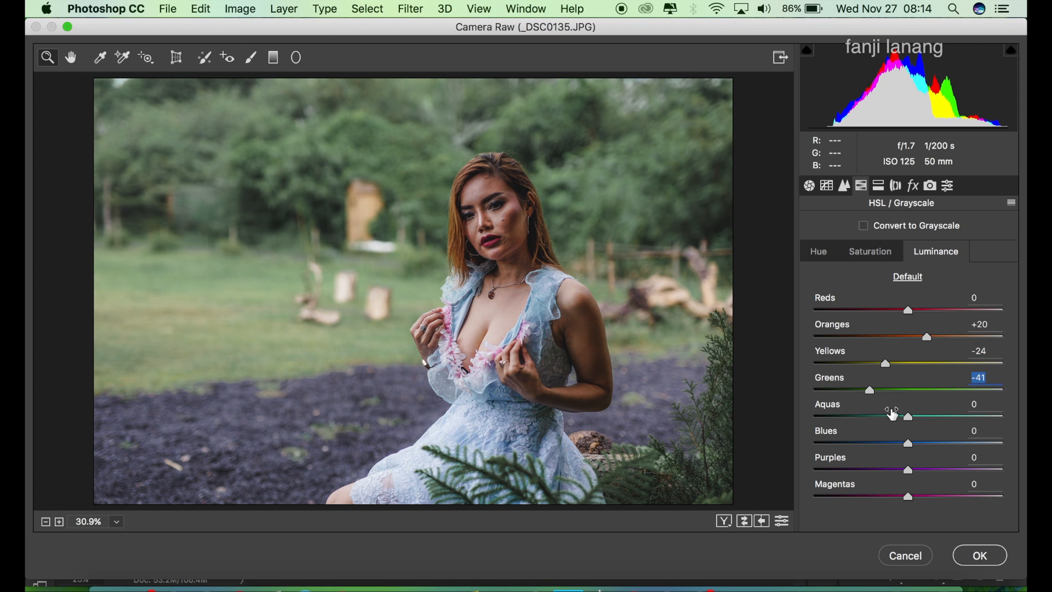
{"action": "left_click_drag", "start_coordinate": [898, 416], "coordinate": [897, 436]}
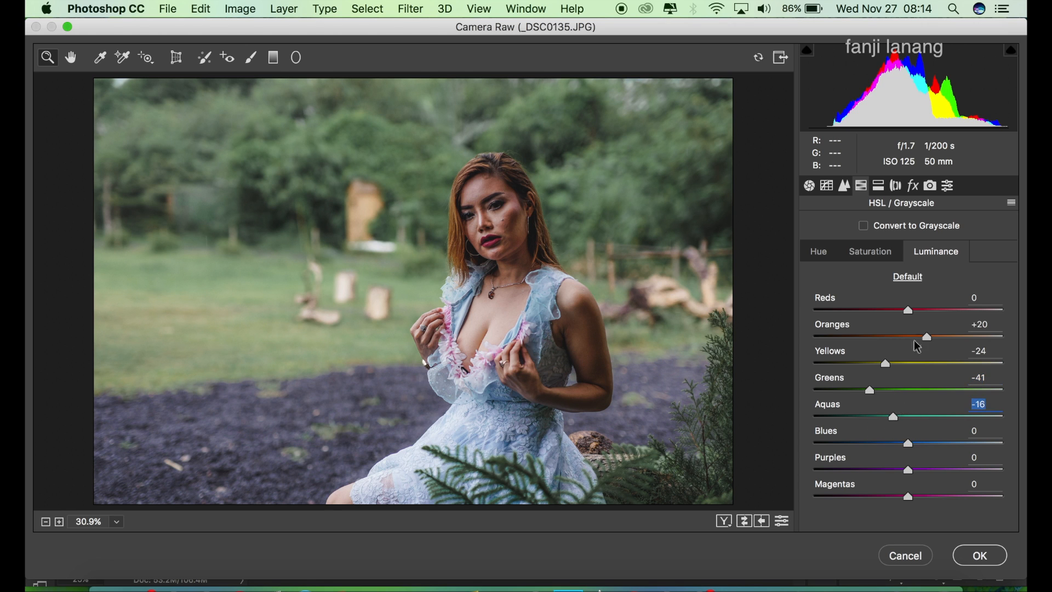
Step: Split-tone the photo with highlights at hue 27, saturation 6 and shadows at hue 26, saturation 5
{"action": "left_click", "coordinate": [880, 187]}
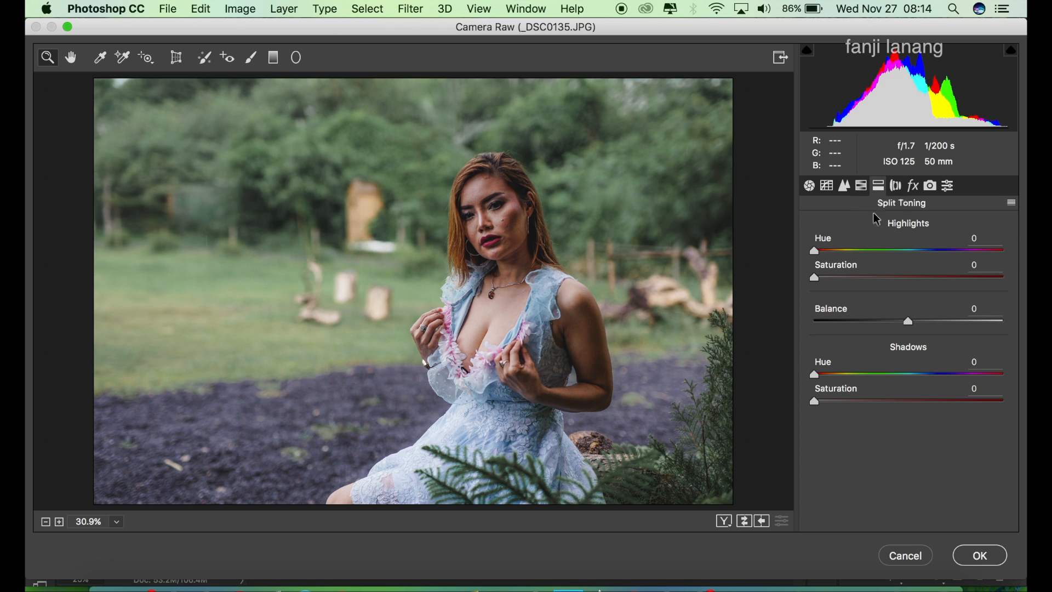
{"action": "left_click_drag", "start_coordinate": [833, 255], "coordinate": [830, 290]}
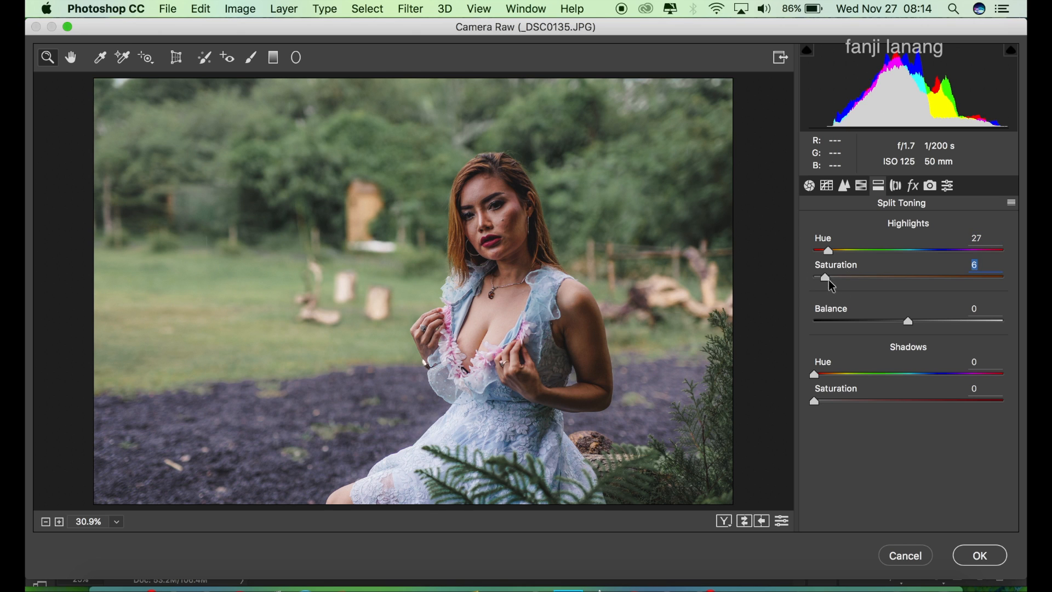
{"action": "left_click_drag", "start_coordinate": [818, 375], "coordinate": [830, 415]}
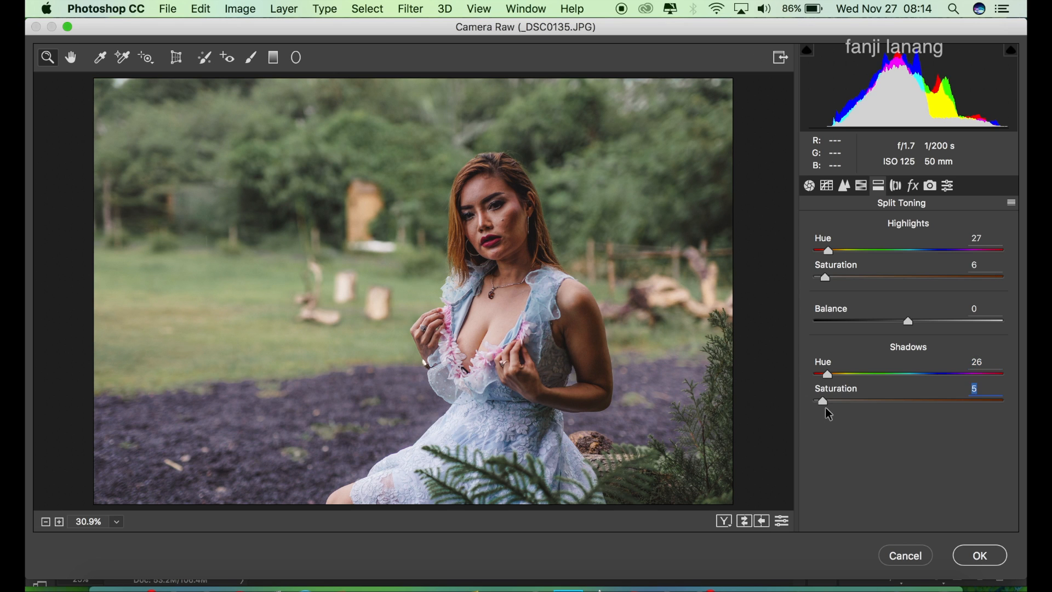
Step: Add a lens-correction vignette with Amount -26 and Midpoint 0
{"action": "left_click", "coordinate": [897, 189]}
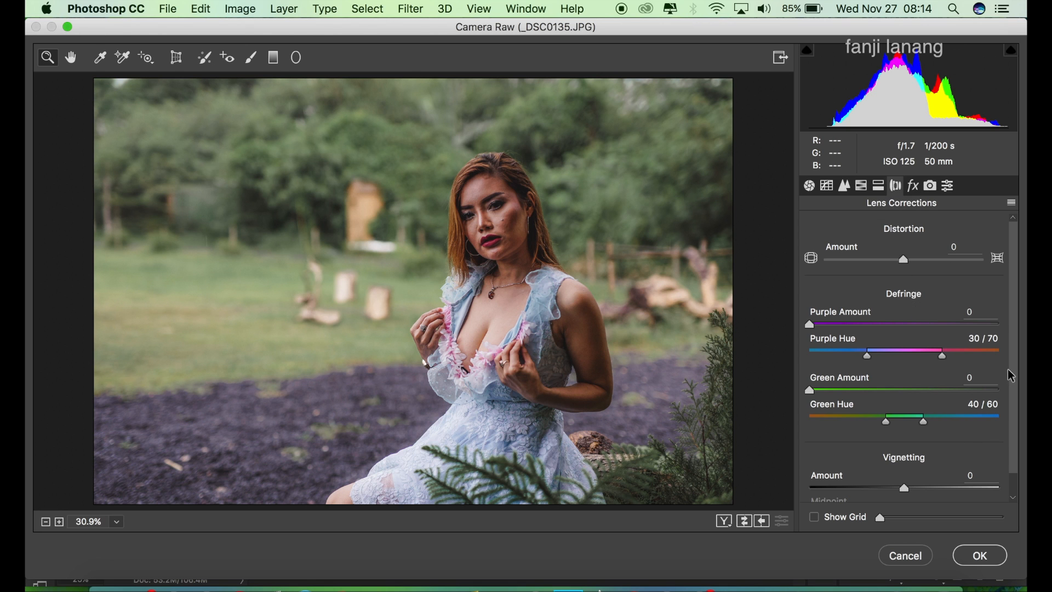
{"action": "scroll", "coordinate": [904, 438], "scroll_direction": "down", "scroll_amount": 1}
{"action": "left_click_drag", "start_coordinate": [877, 466], "coordinate": [791, 493]}
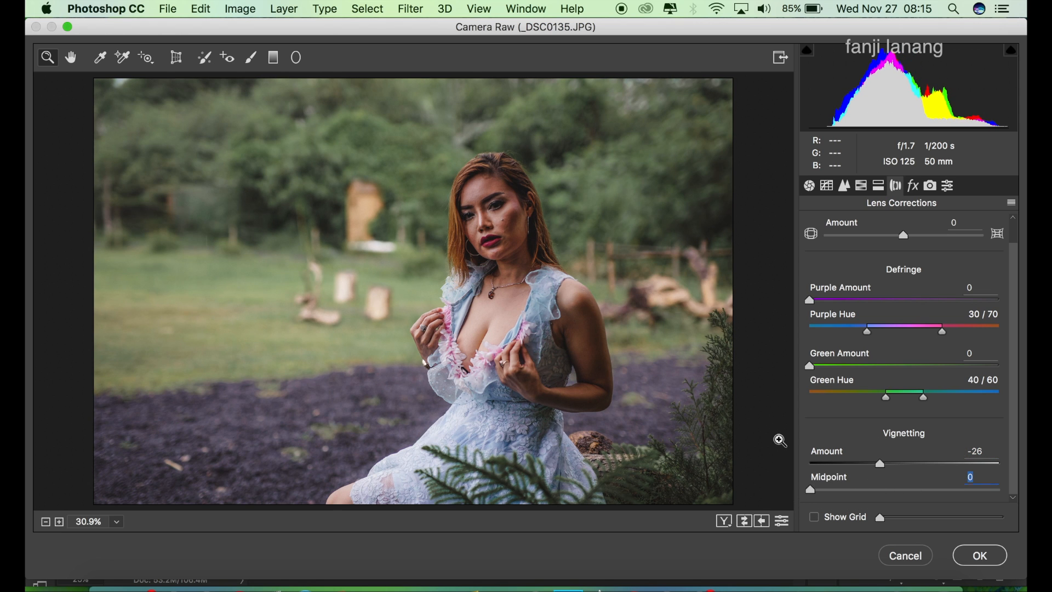
Step: Calibrate colours with Shadows Tint +11, Red Primary hue +25, saturation -10, Green Primary +15, -31, Blue Primary -30, +10, and compare before and after
{"action": "left_click", "coordinate": [913, 188]}
{"action": "left_click", "coordinate": [930, 187]}
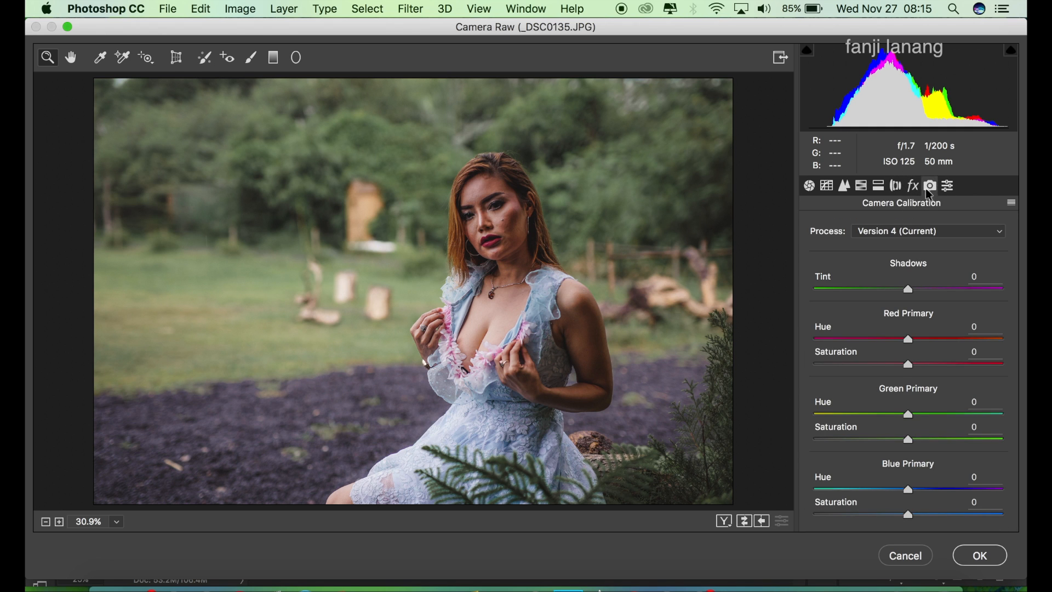
{"action": "left_click_drag", "start_coordinate": [908, 289], "coordinate": [900, 365]}
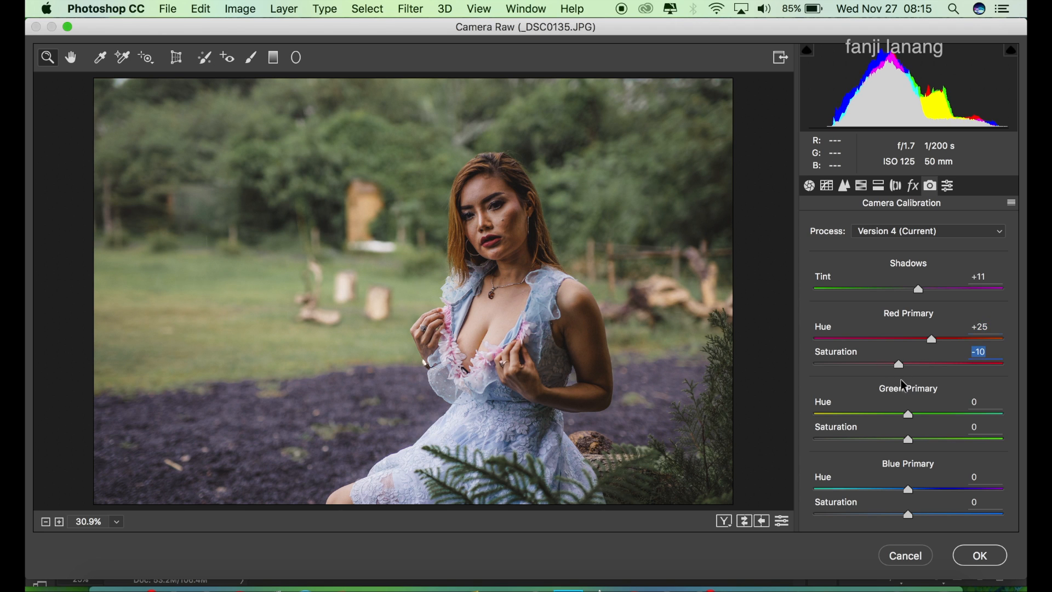
{"action": "left_click_drag", "start_coordinate": [921, 414], "coordinate": [879, 442]}
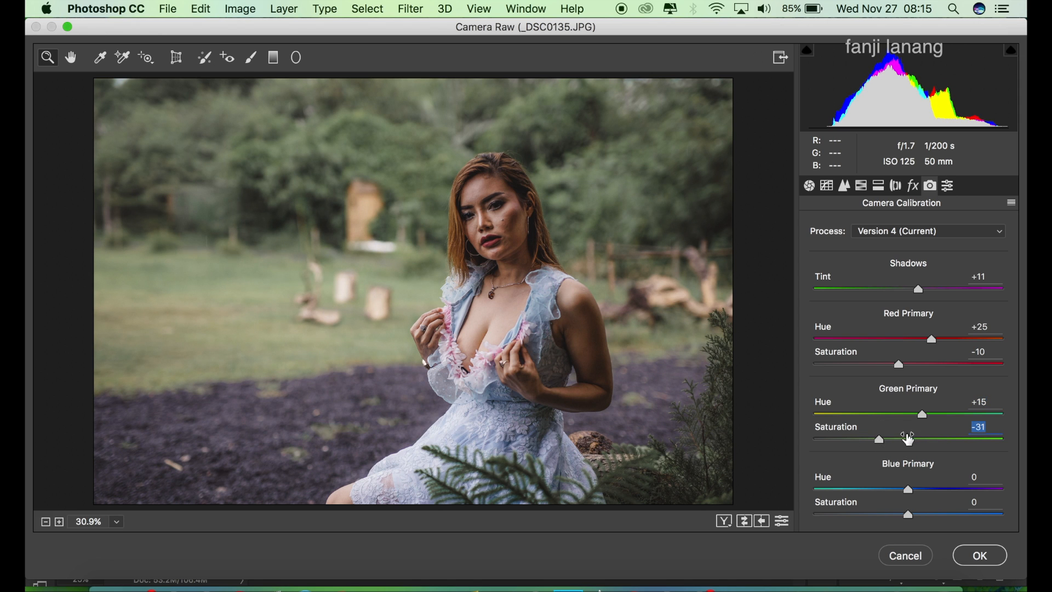
{"action": "left_click_drag", "start_coordinate": [895, 489], "coordinate": [921, 522]}
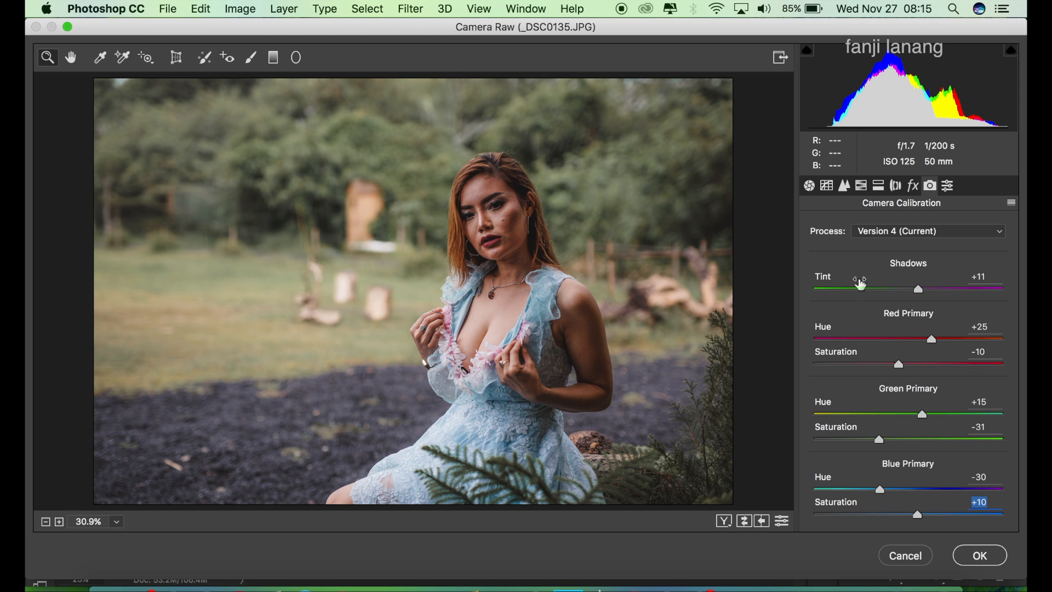
{"action": "left_click", "coordinate": [724, 521]}
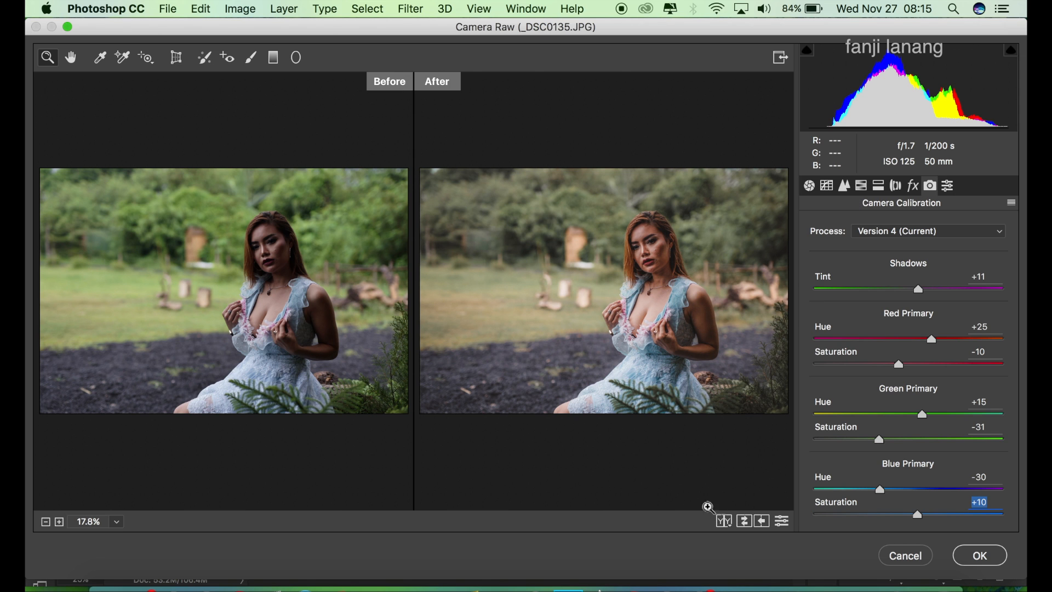
{"action": "left_click", "coordinate": [725, 521]}
{"action": "left_click", "coordinate": [724, 522]}
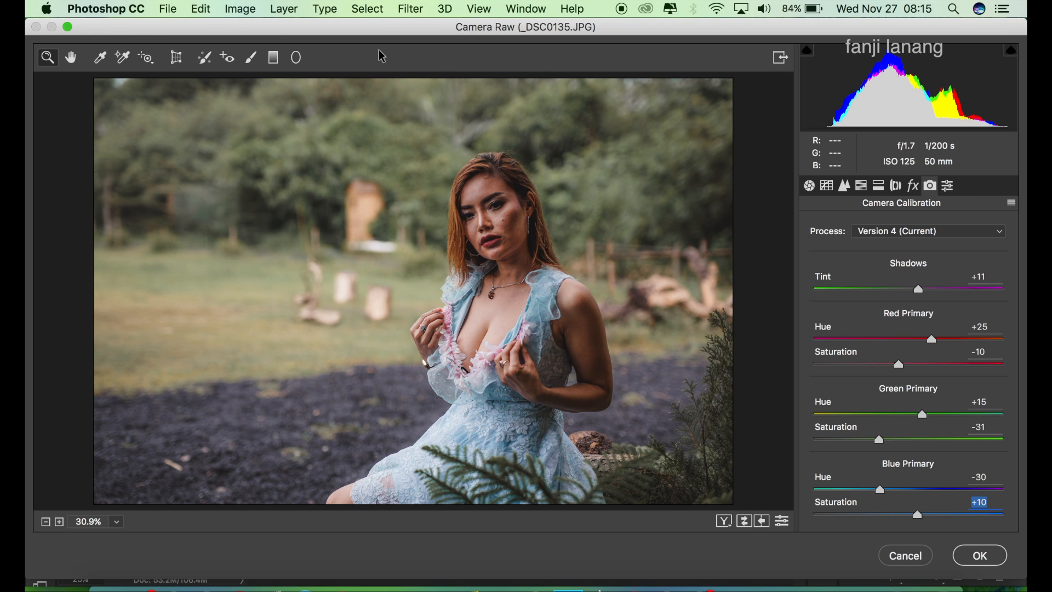
Step: Add a tall, slightly tilted radial filter around the woman with raised exposure, feather 50 and the effect applied inside
{"action": "left_click", "coordinate": [299, 59]}
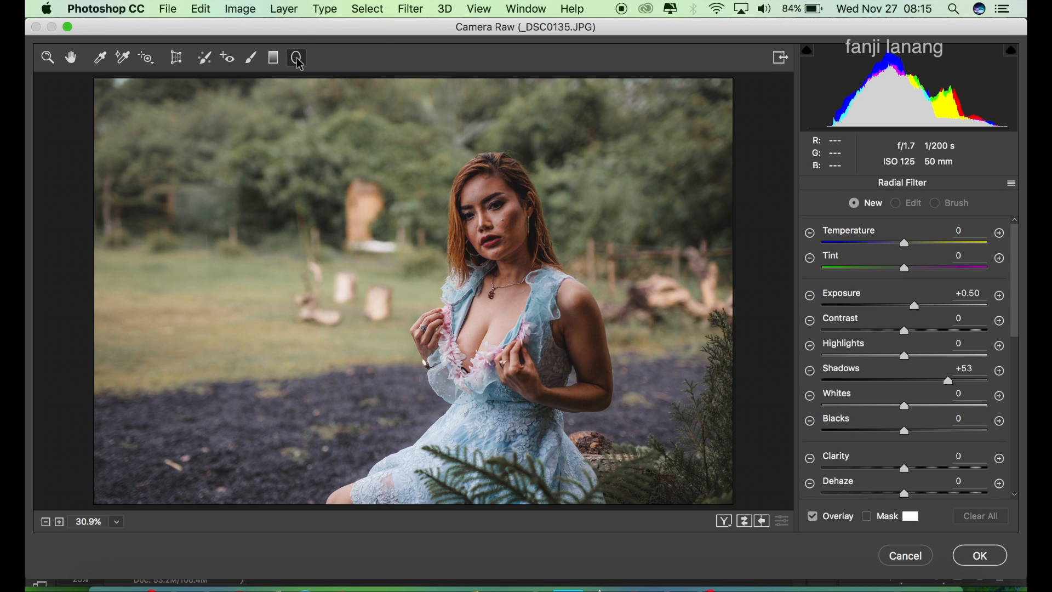
{"action": "left_click", "coordinate": [1000, 296]}
{"action": "left_click_drag", "start_coordinate": [922, 384], "coordinate": [932, 383]}
{"action": "left_click_drag", "start_coordinate": [1019, 324], "coordinate": [1016, 442]}
{"action": "left_click", "coordinate": [907, 437]}
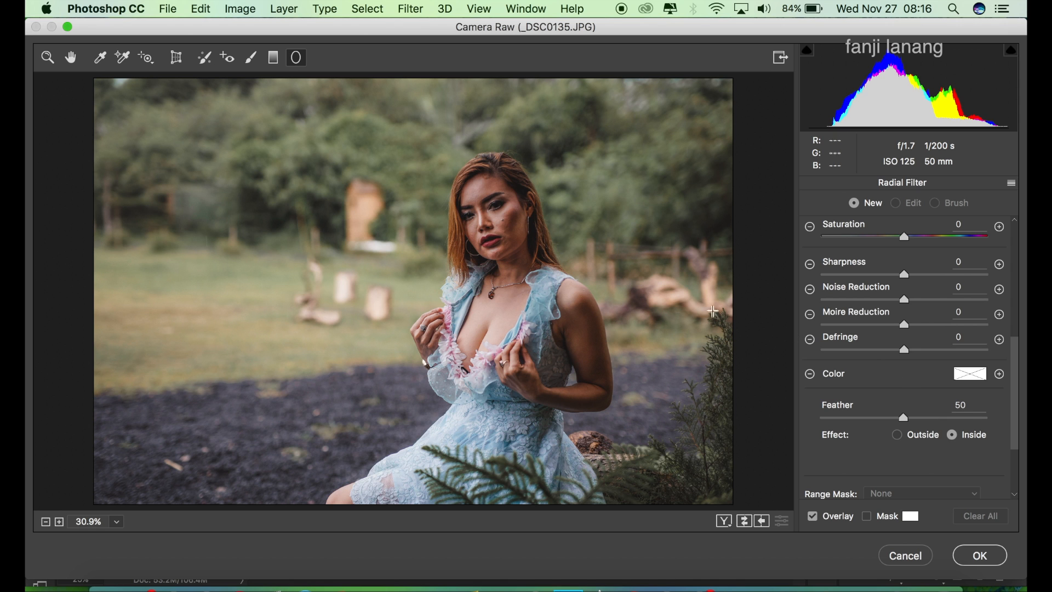
{"action": "mouse_move", "coordinate": [483, 221]}
{"action": "left_mouse_down"}
{"action": "mouse_move", "coordinate": [550, 325]}
{"action": "mouse_move", "coordinate": [591, 326]}
{"action": "left_mouse_up"}
{"action": "left_click_drag", "start_coordinate": [540, 256], "coordinate": [594, 325]}
{"action": "left_click_drag", "start_coordinate": [687, 283], "coordinate": [671, 287]}
{"action": "left_click_drag", "start_coordinate": [535, 436], "coordinate": [534, 501]}
{"action": "left_click_drag", "start_coordinate": [591, 392], "coordinate": [602, 387]}
{"action": "left_click_drag", "start_coordinate": [454, 106], "coordinate": [394, 125]}
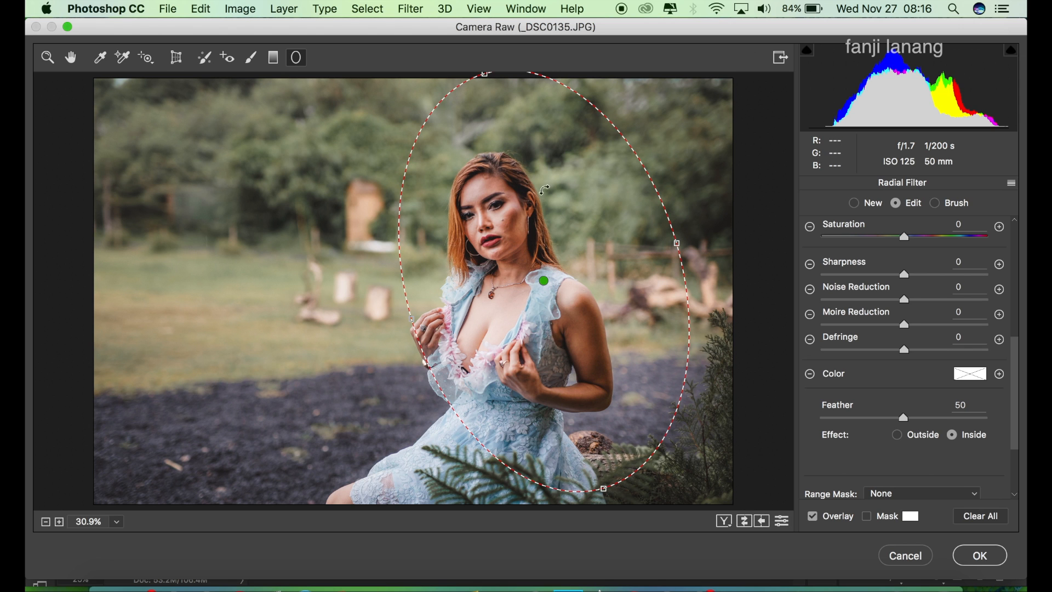
Step: Compare the graded photo with the original and apply the Camera Raw adjustments to the duplicate layer
{"action": "left_click", "coordinate": [71, 57]}
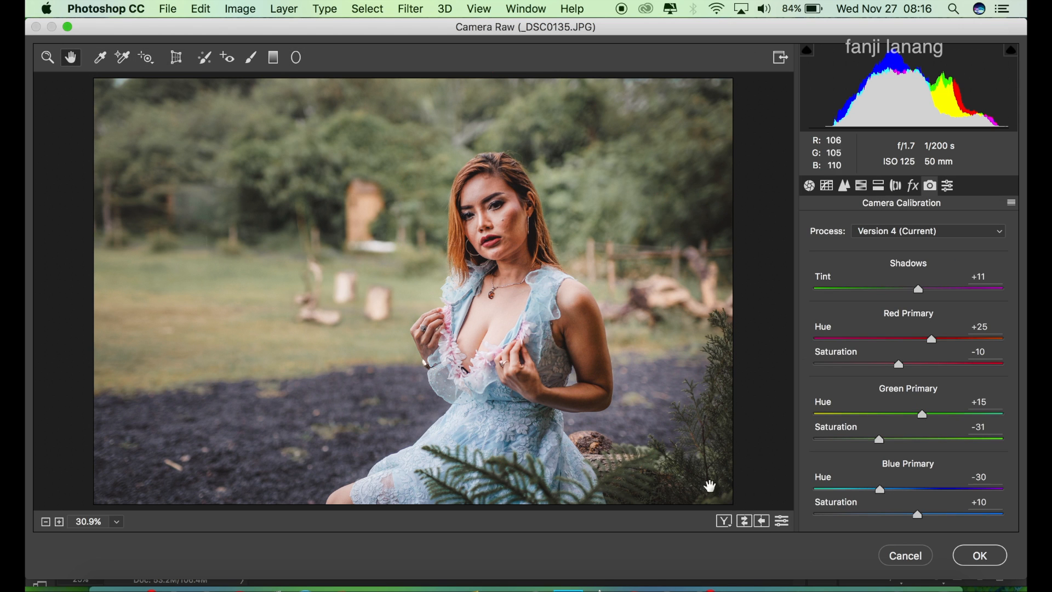
{"action": "left_click", "coordinate": [725, 522]}
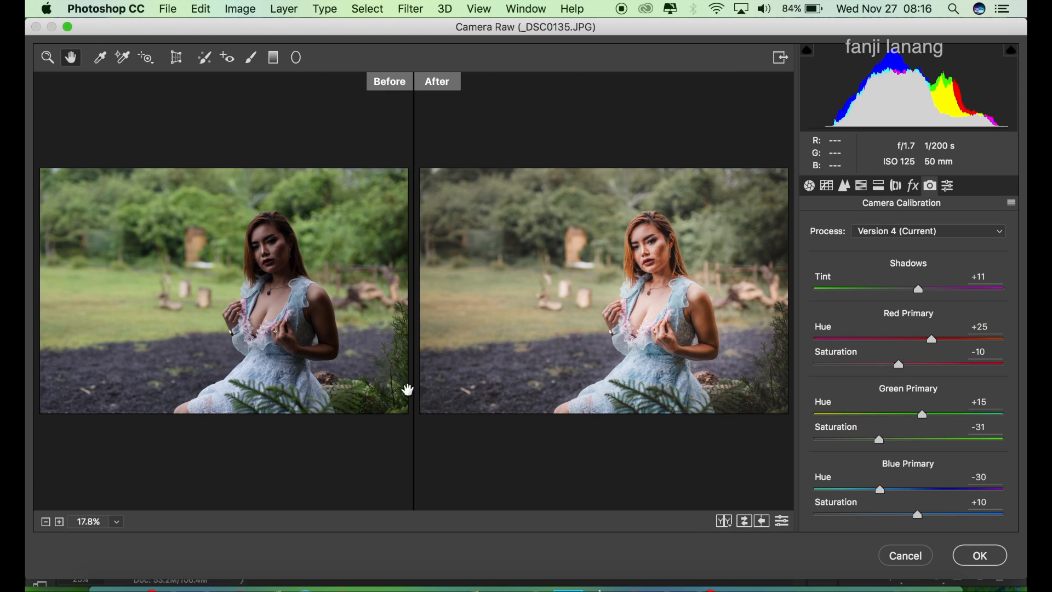
{"action": "left_click", "coordinate": [992, 555]}
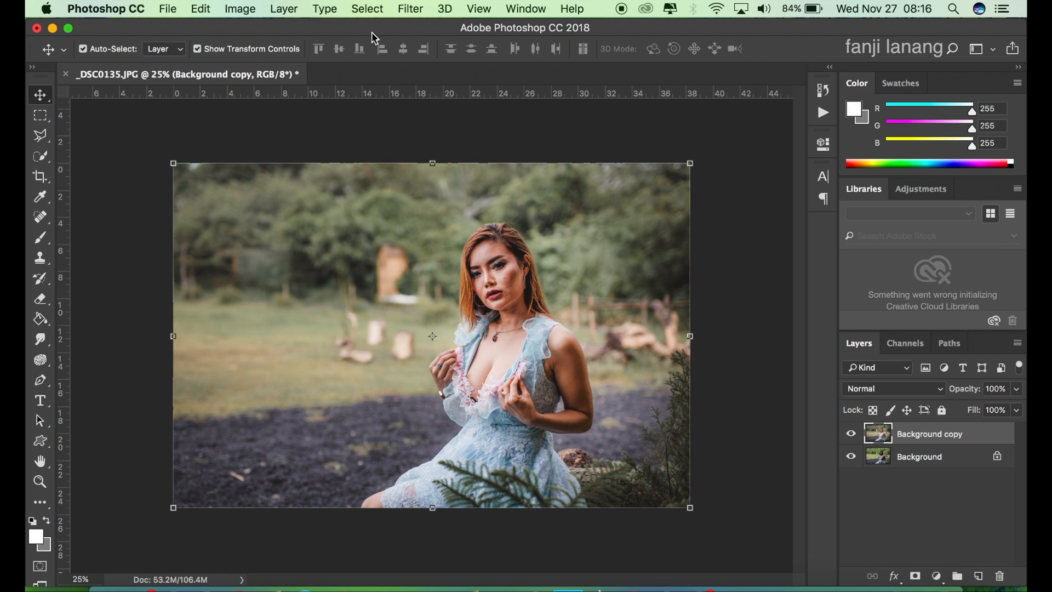
Step: Smooth the skin with Imagenomic Portraiture using the Default preset, skin tones mask and enhancements off, output to a new layer
{"action": "left_click", "coordinate": [417, 14]}
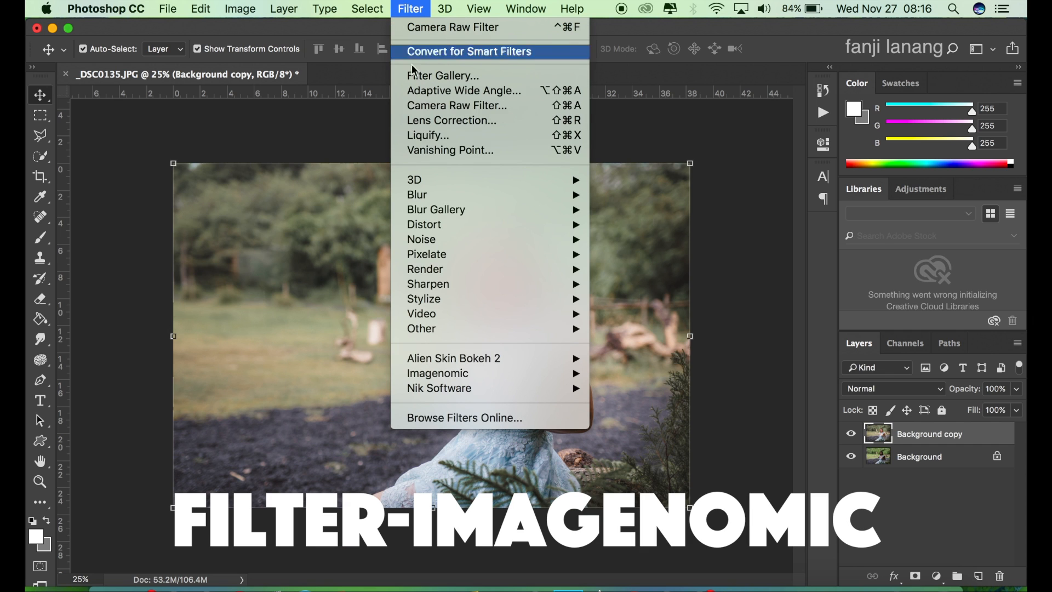
{"action": "mouse_move", "coordinate": [537, 379]}
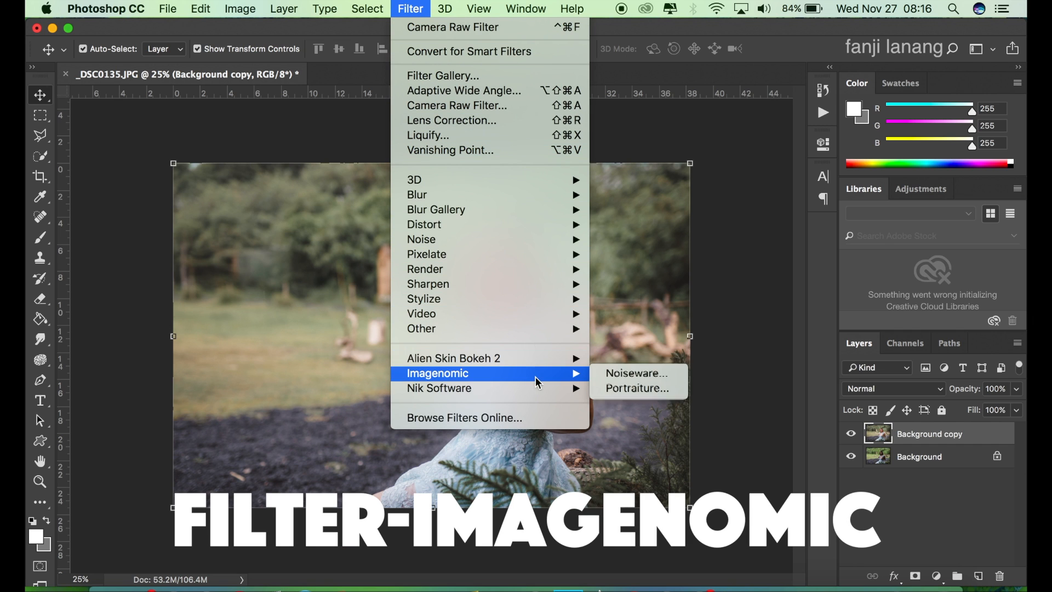
{"action": "left_click", "coordinate": [637, 388]}
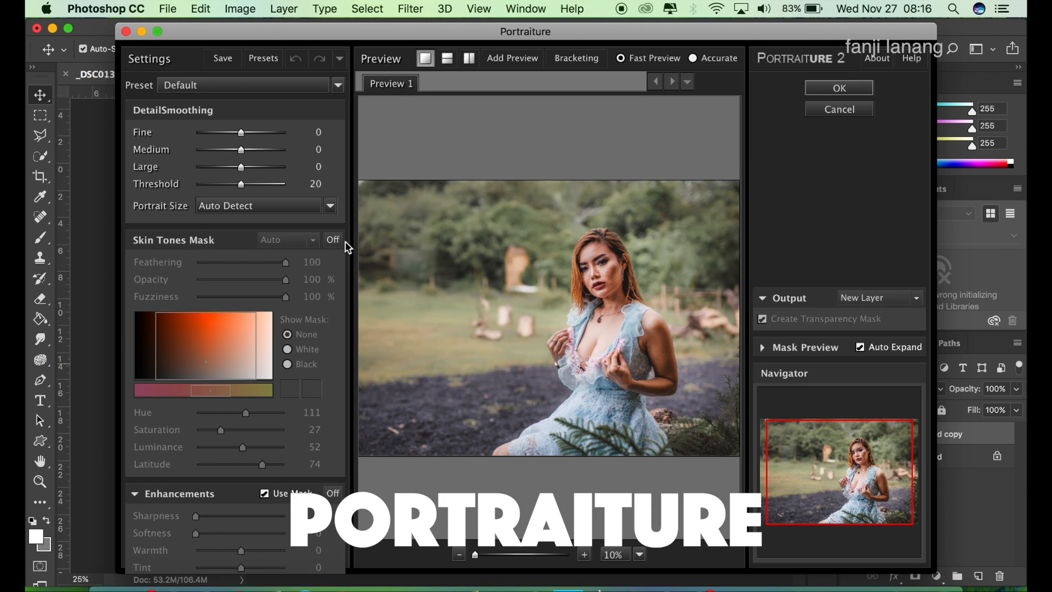
{"action": "left_click", "coordinate": [332, 241]}
{"action": "left_click", "coordinate": [332, 240]}
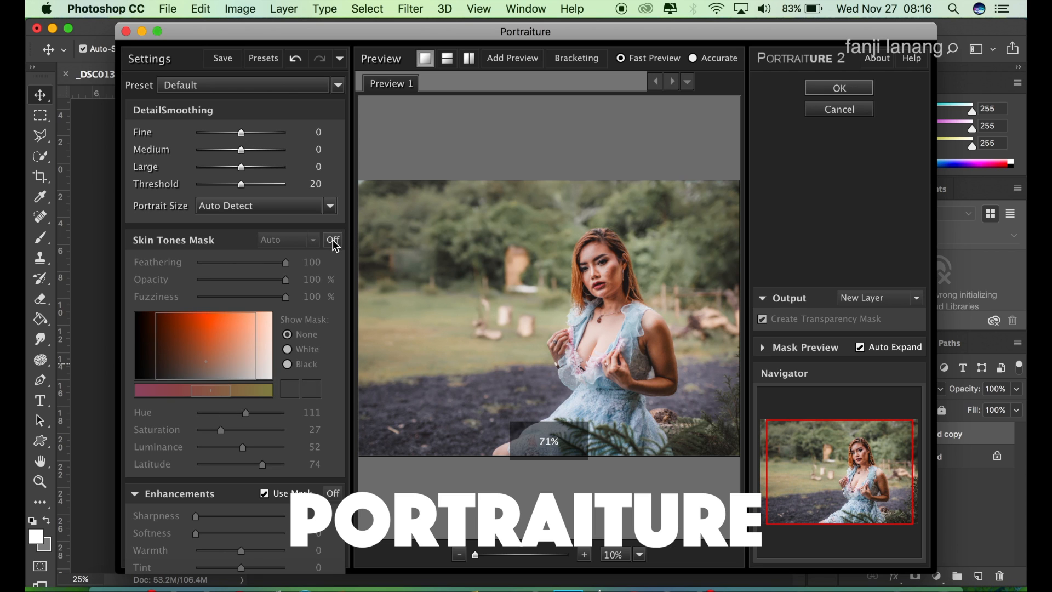
{"action": "left_click", "coordinate": [333, 493]}
{"action": "left_click", "coordinate": [336, 495]}
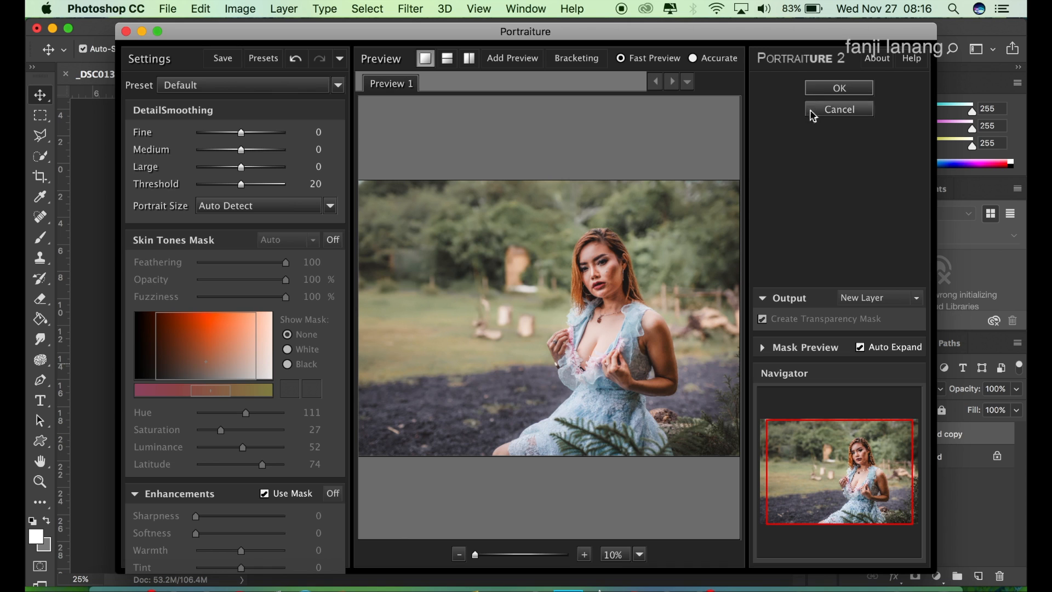
{"action": "left_click", "coordinate": [835, 88]}
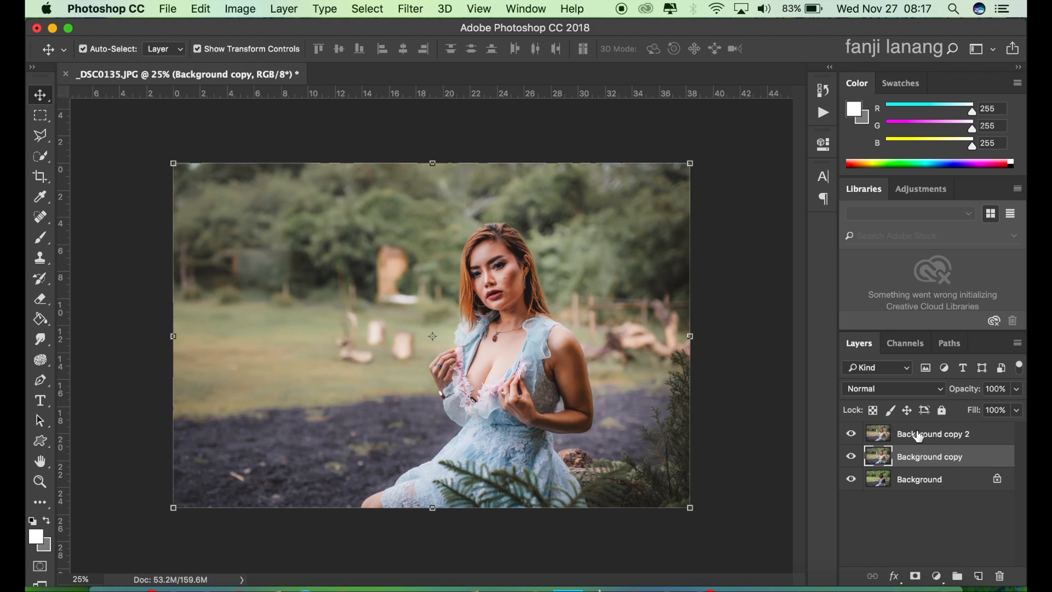
Step: Duplicate the Portraiture result layer, Background copy 2, and apply a High Pass filter with a 3.0-pixel radius to the duplicate
{"action": "left_click", "coordinate": [920, 437]}
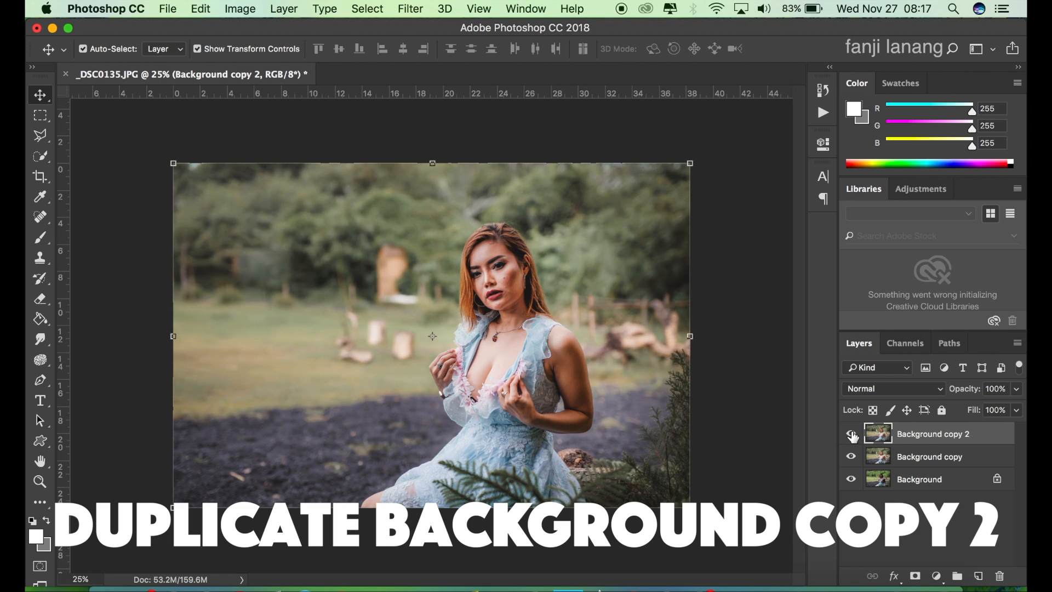
{"action": "left_click_drag", "start_coordinate": [926, 437], "coordinate": [977, 574]}
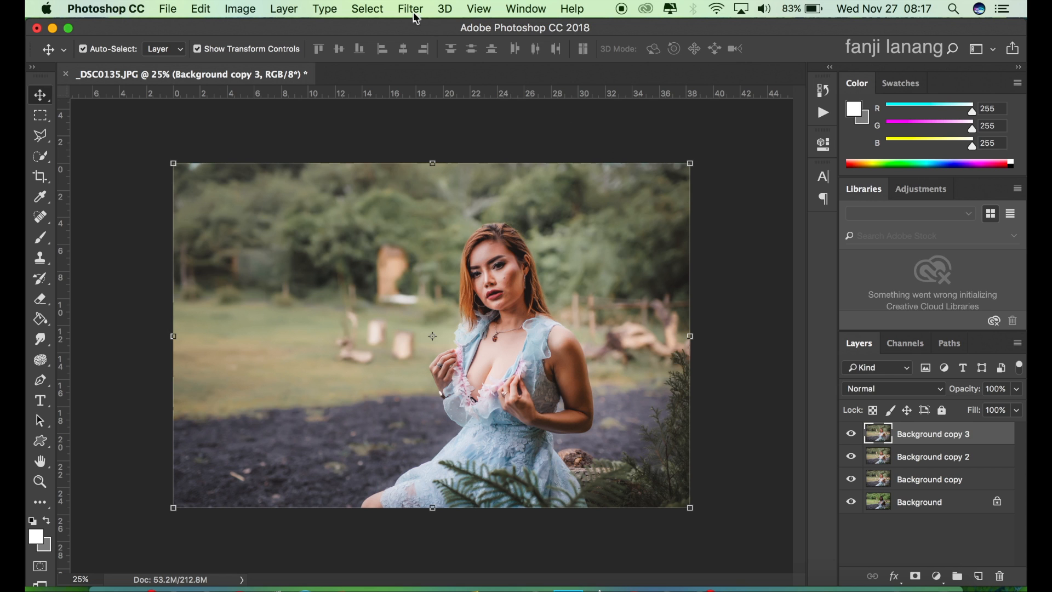
{"action": "left_click", "coordinate": [411, 9]}
{"action": "mouse_move", "coordinate": [535, 328]}
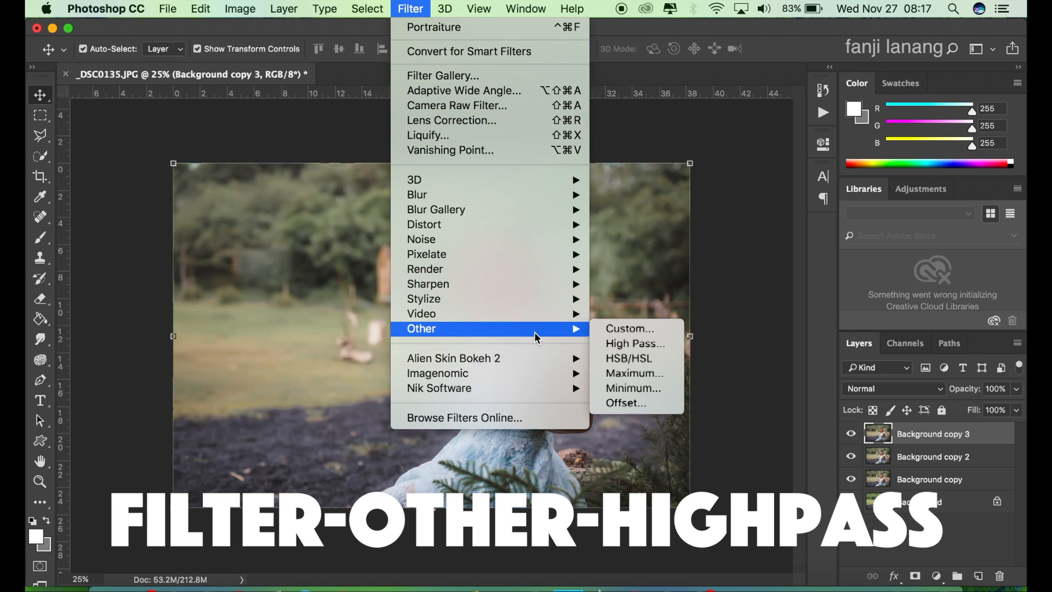
{"action": "left_click", "coordinate": [630, 343]}
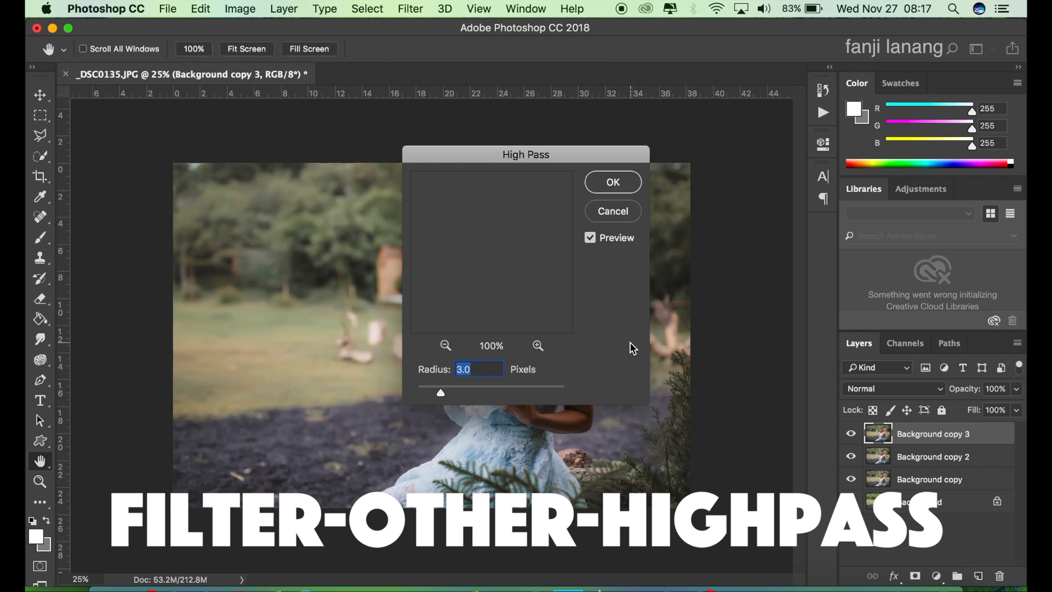
{"action": "left_click", "coordinate": [484, 368]}
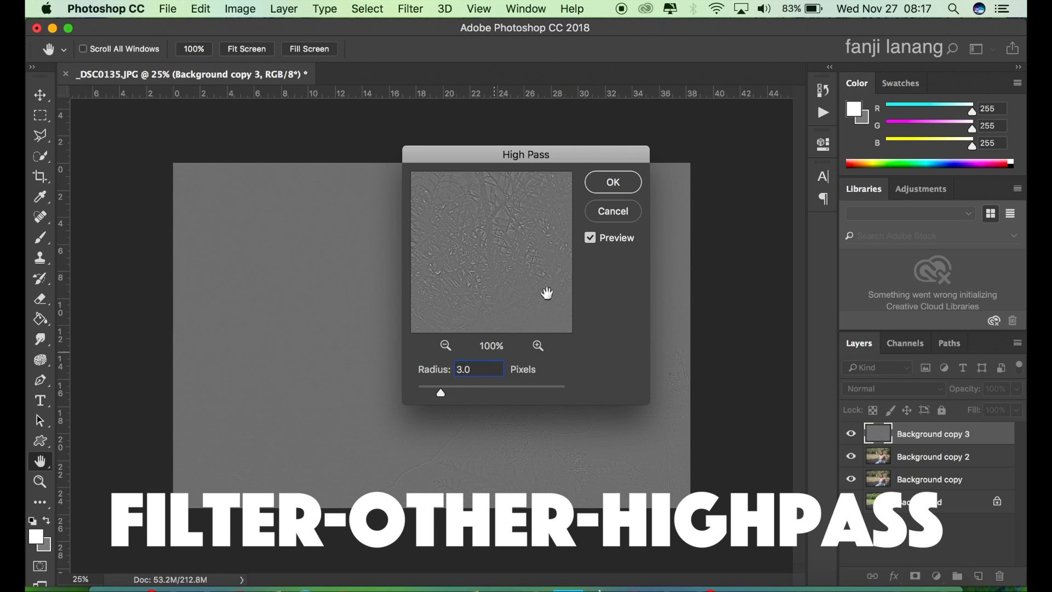
{"action": "left_click", "coordinate": [609, 186]}
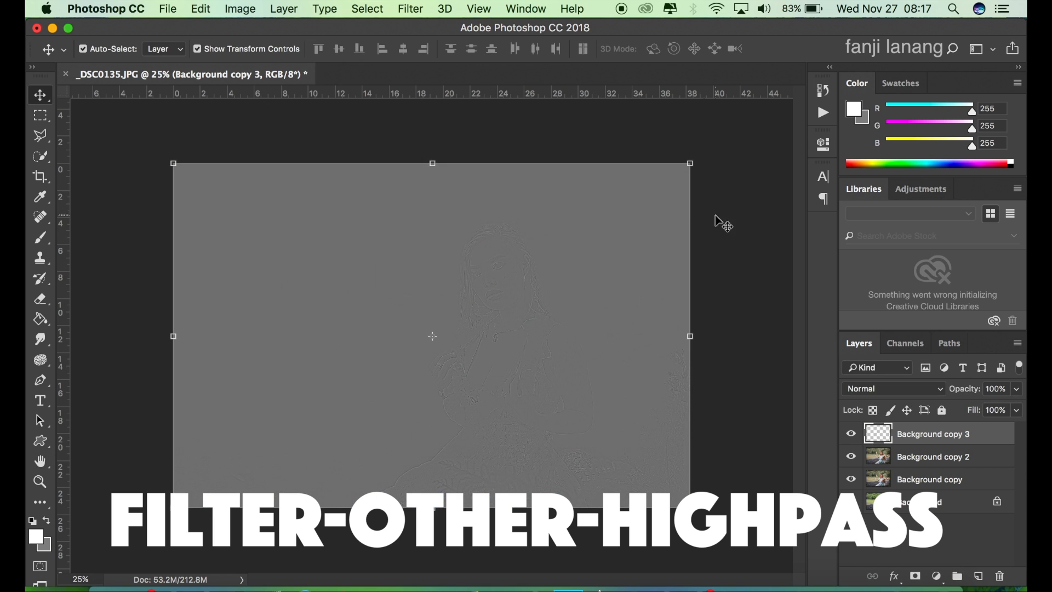
Step: Set the High Pass layer's blend mode to Overlay and group the three layers above the Background
{"action": "left_click", "coordinate": [892, 390]}
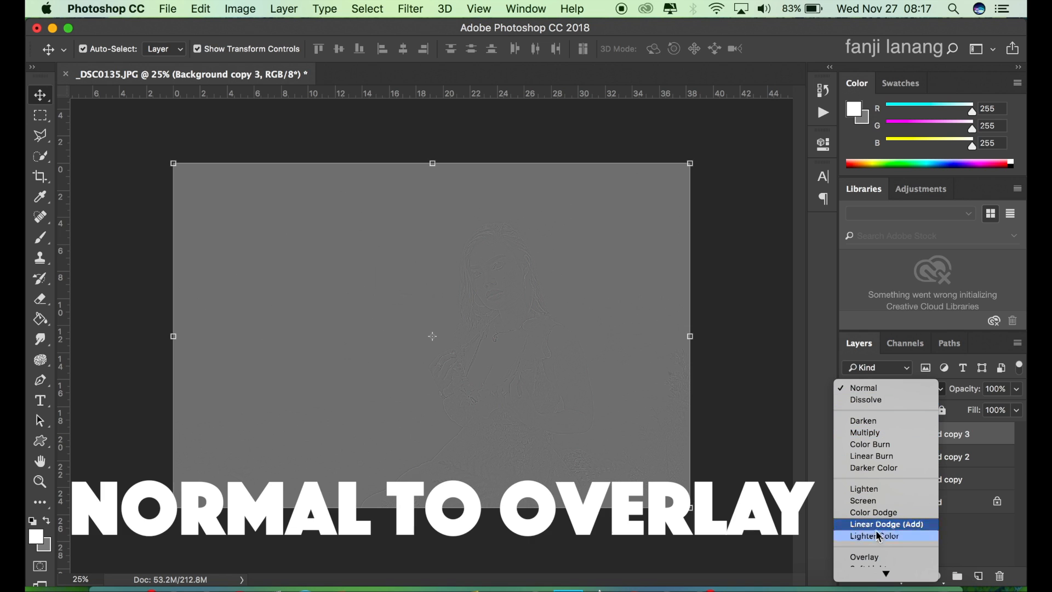
{"action": "left_click", "coordinate": [878, 557]}
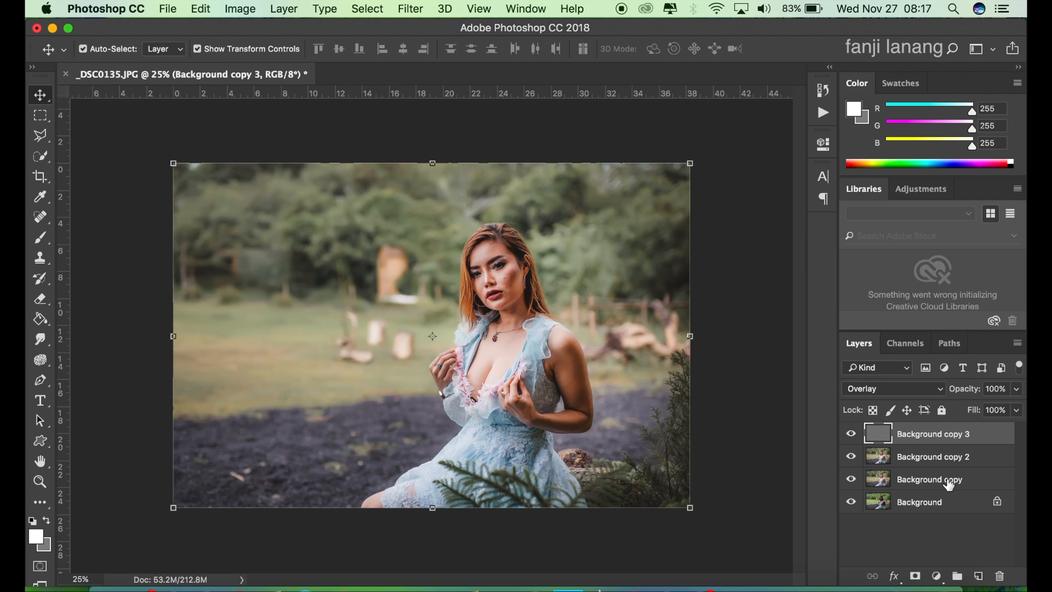
{"action": "left_click", "coordinate": [950, 484], "text": "shift"}
{"action": "right_click", "coordinate": [923, 435]}
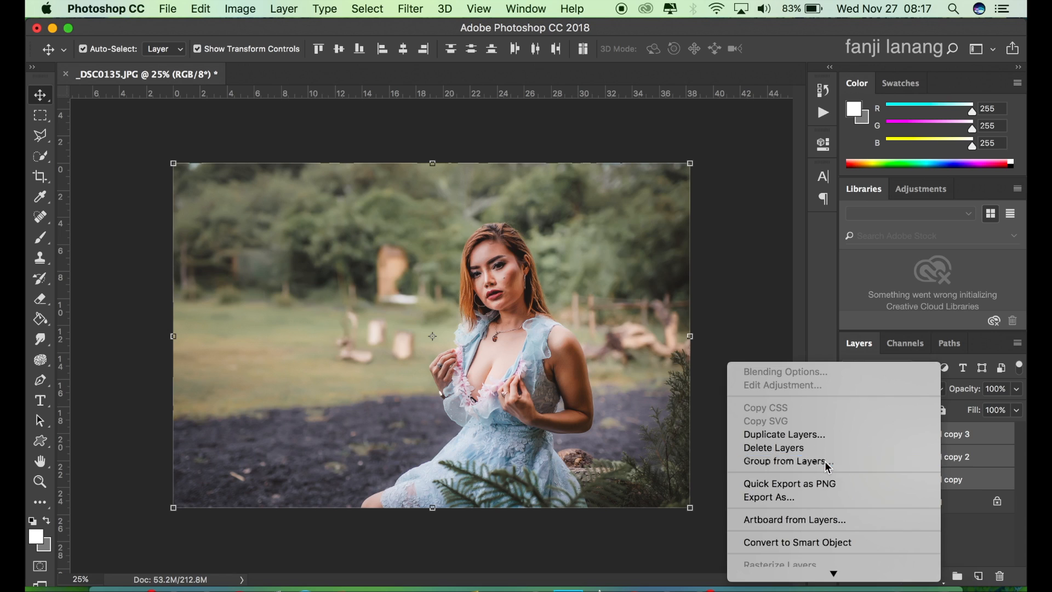
{"action": "left_click", "coordinate": [827, 462]}
{"action": "left_click", "coordinate": [670, 265]}
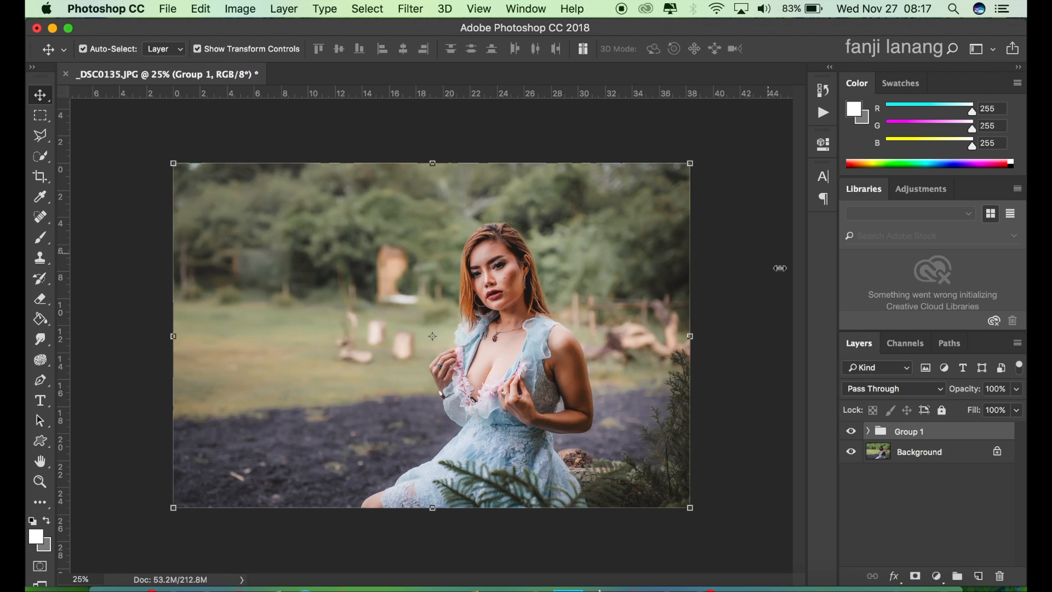